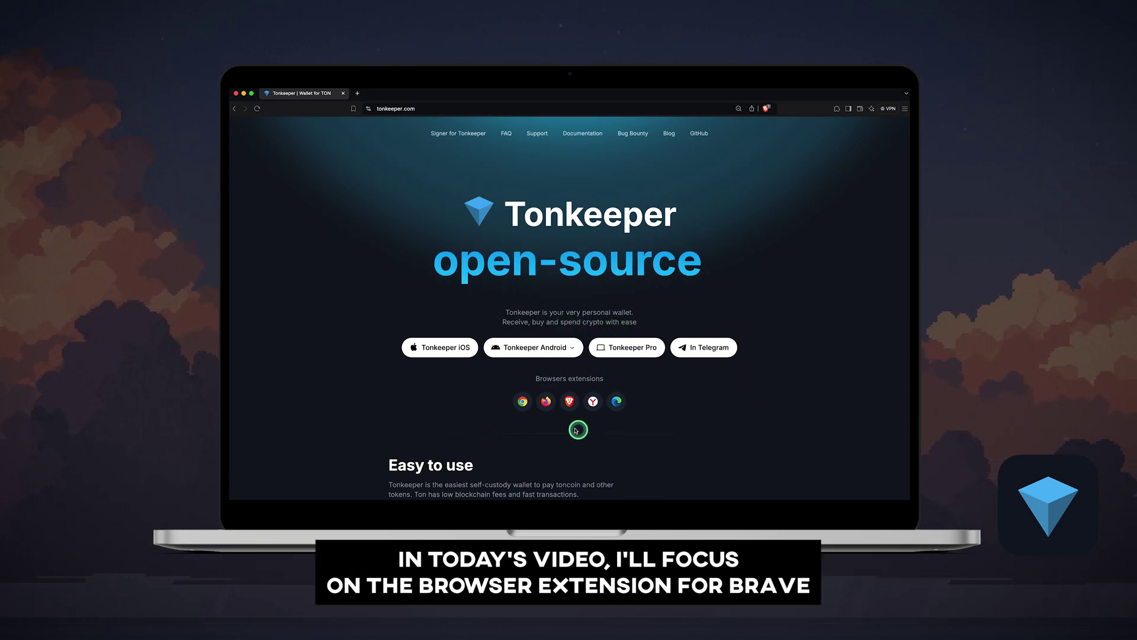
# Step: Install the Tonkeeper extension in Brave from the Chrome Web Store and pin it
pyautogui.click(568, 400)
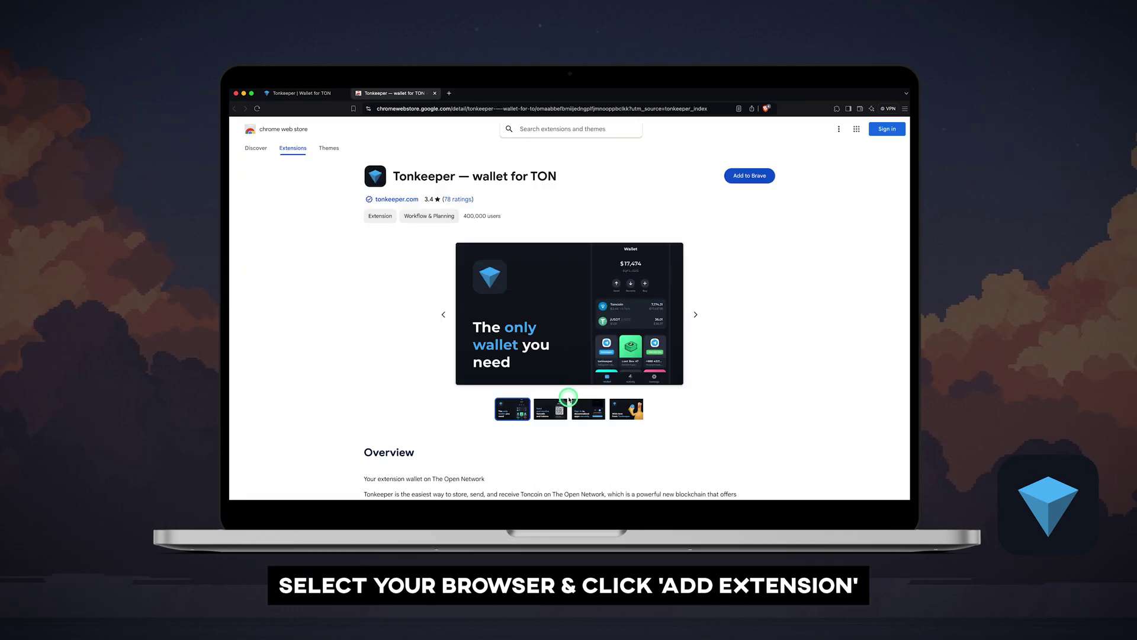
pyautogui.click(743, 177)
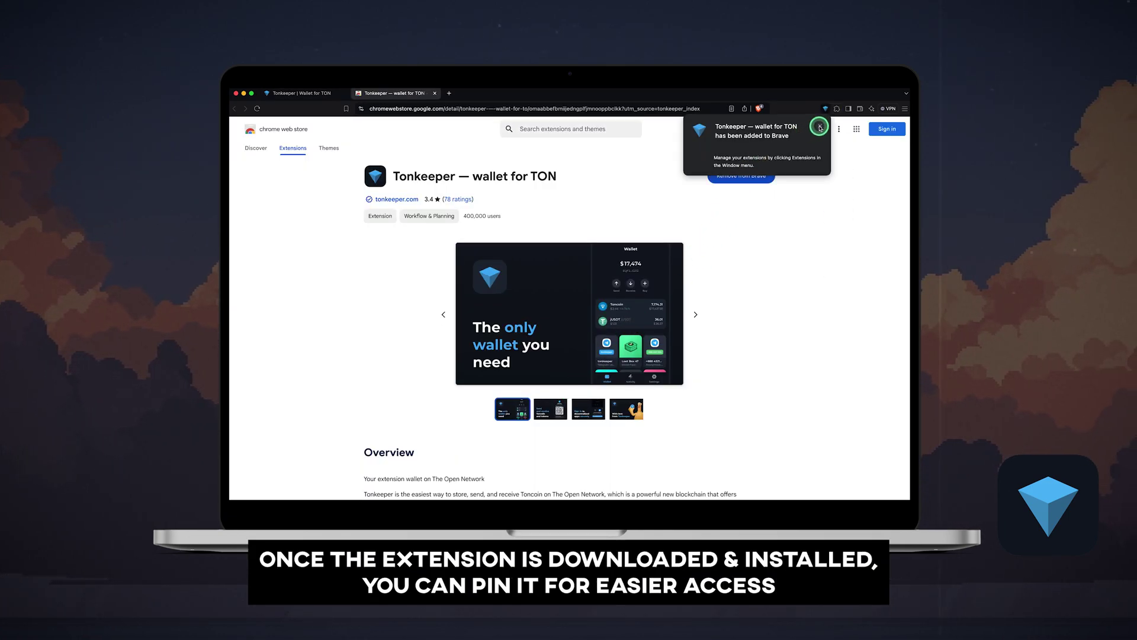
pyautogui.click(819, 127)
pyautogui.click(833, 108)
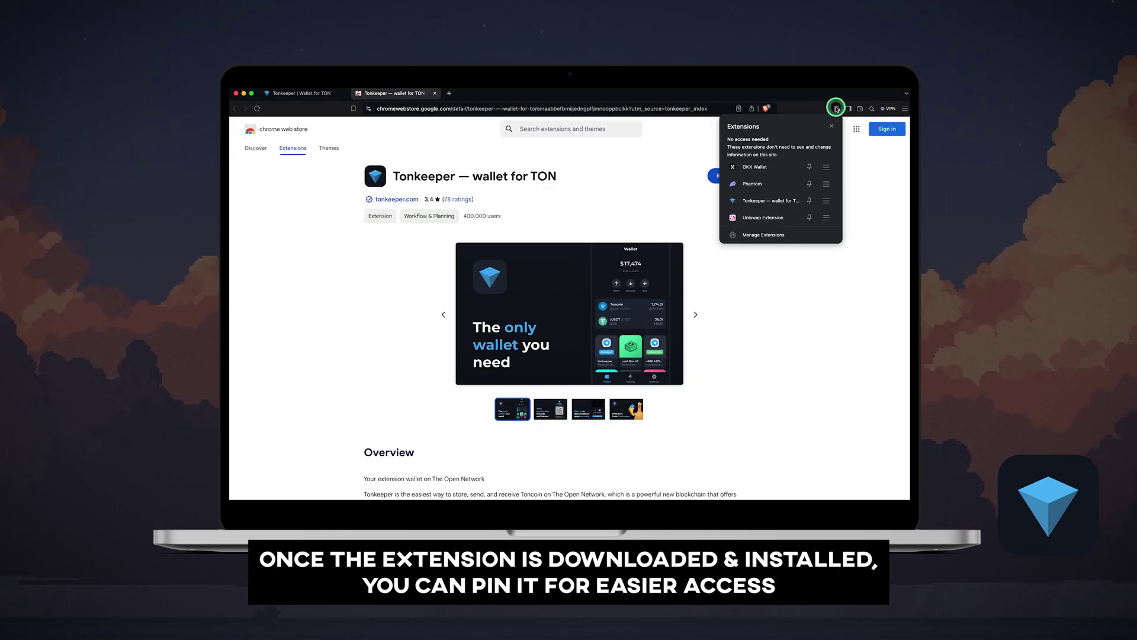
pyautogui.click(809, 196)
# Step: Open Tonkeeper, get started, and choose to create a new wallet
pyautogui.click(825, 111)
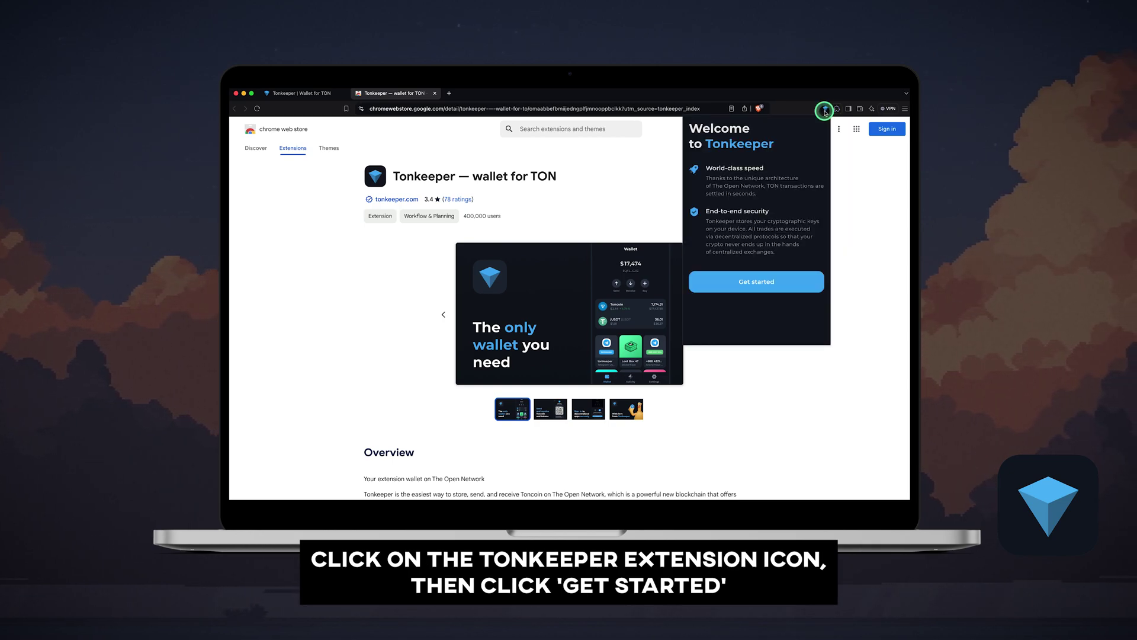
pyautogui.click(750, 284)
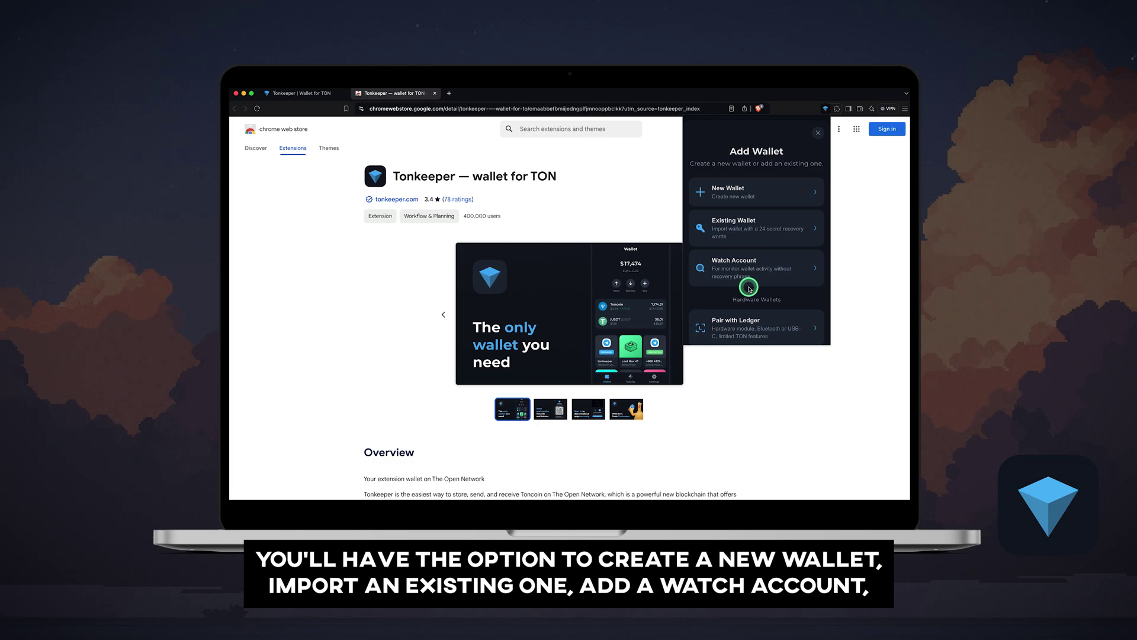
pyautogui.scroll(-2, 750, 287)
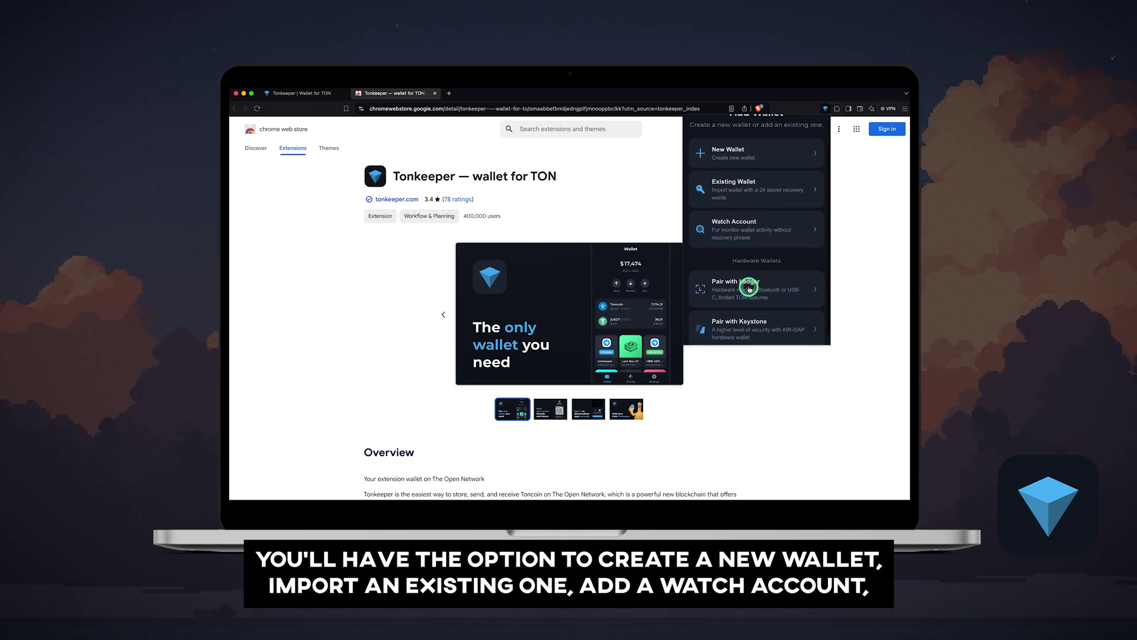
pyautogui.scroll(-1, 750, 287)
pyautogui.scroll(3, 749, 287)
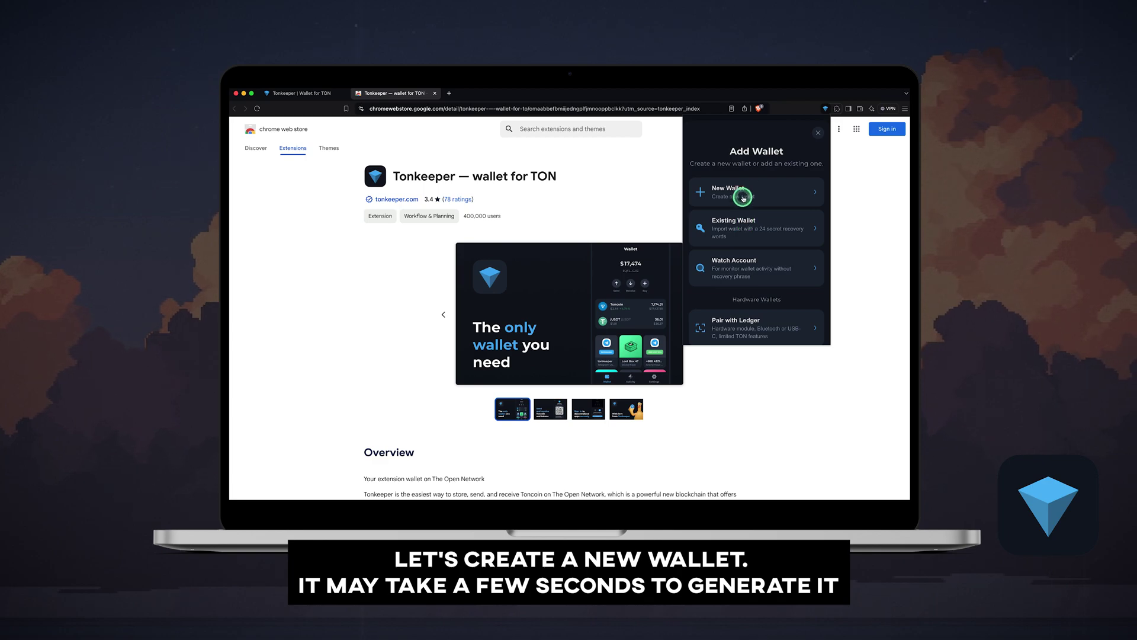
pyautogui.click(744, 197)
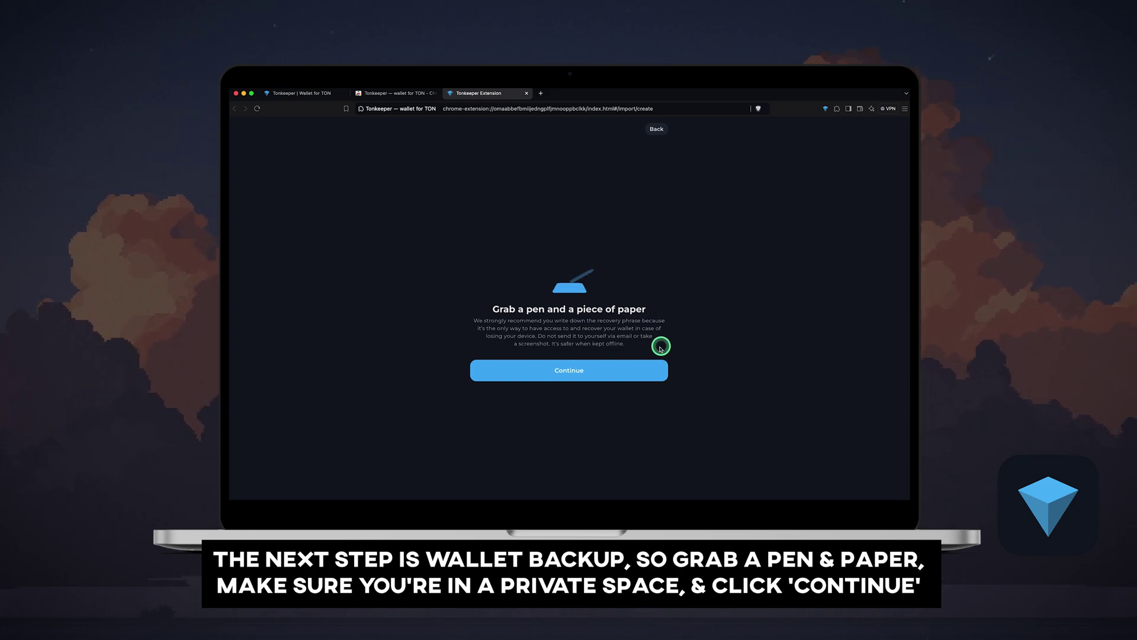
# Step: Back up the recovery phrase and verify words 6, 9 and 23
pyautogui.click(569, 372)
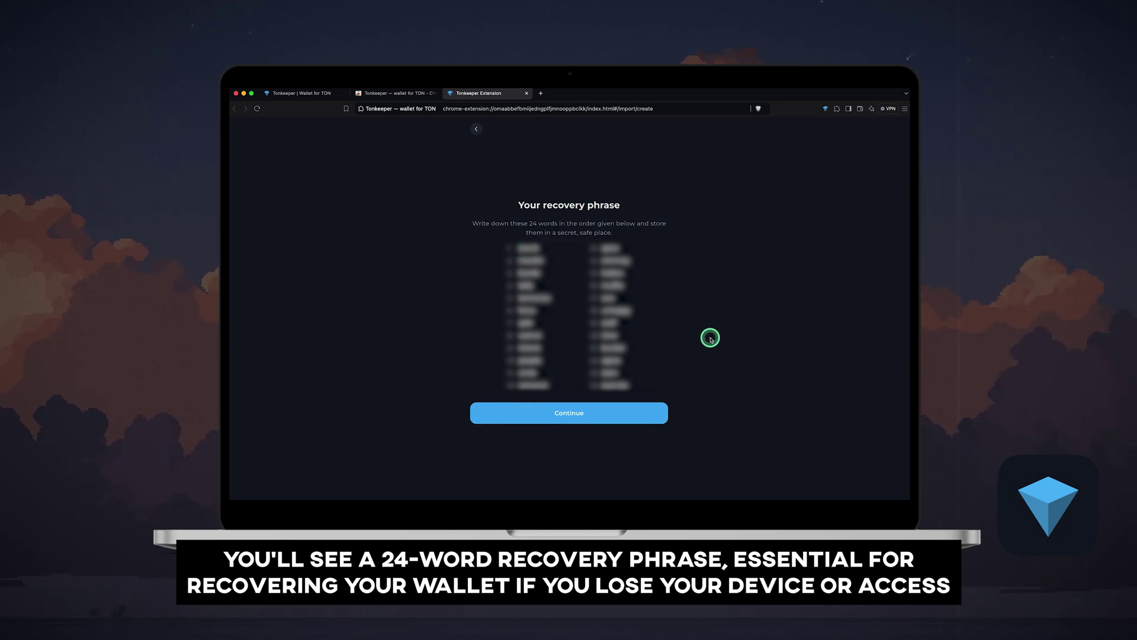
pyautogui.click(577, 412)
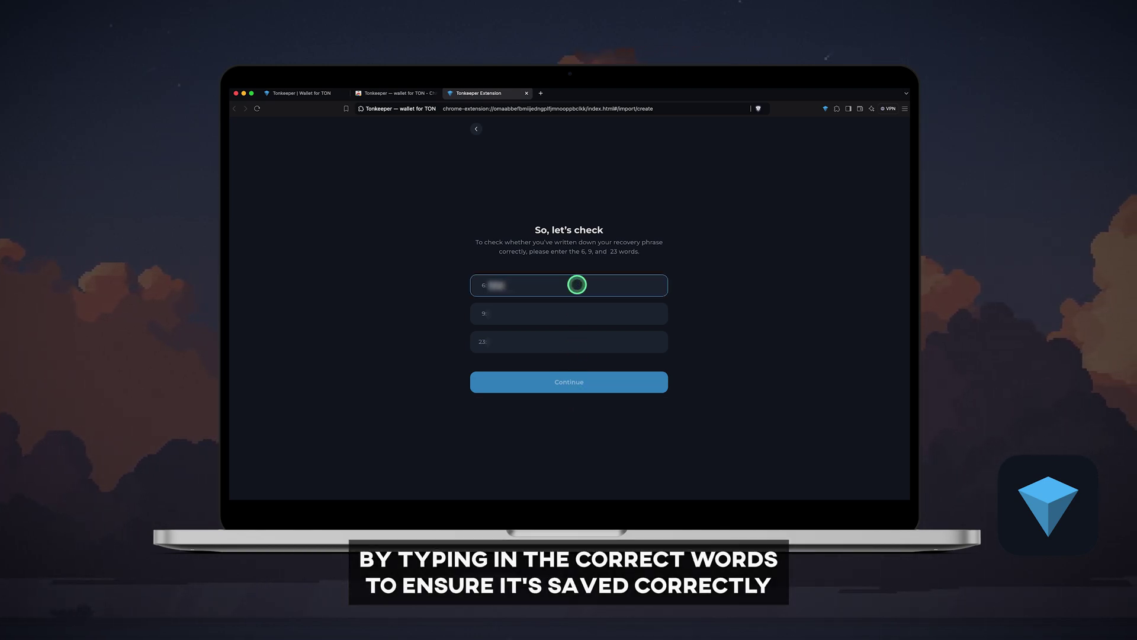
pyautogui.press('Tab')
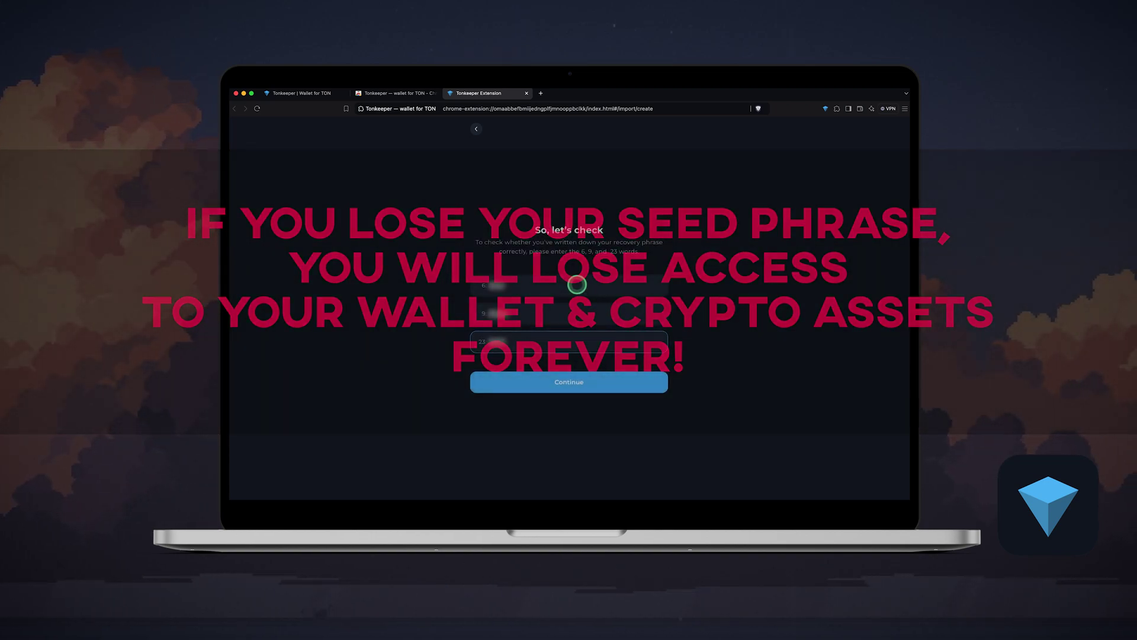
pyautogui.click(569, 381)
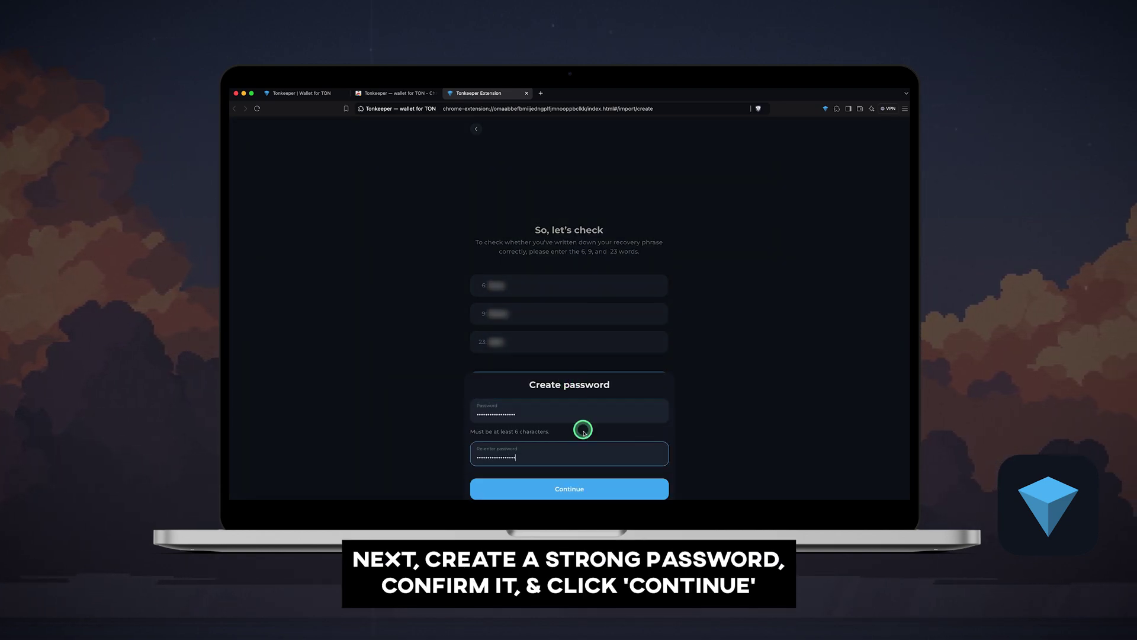
# Step: Set the wallet password and save the wallet as CryptoSnake with a key icon
pyautogui.click(571, 490)
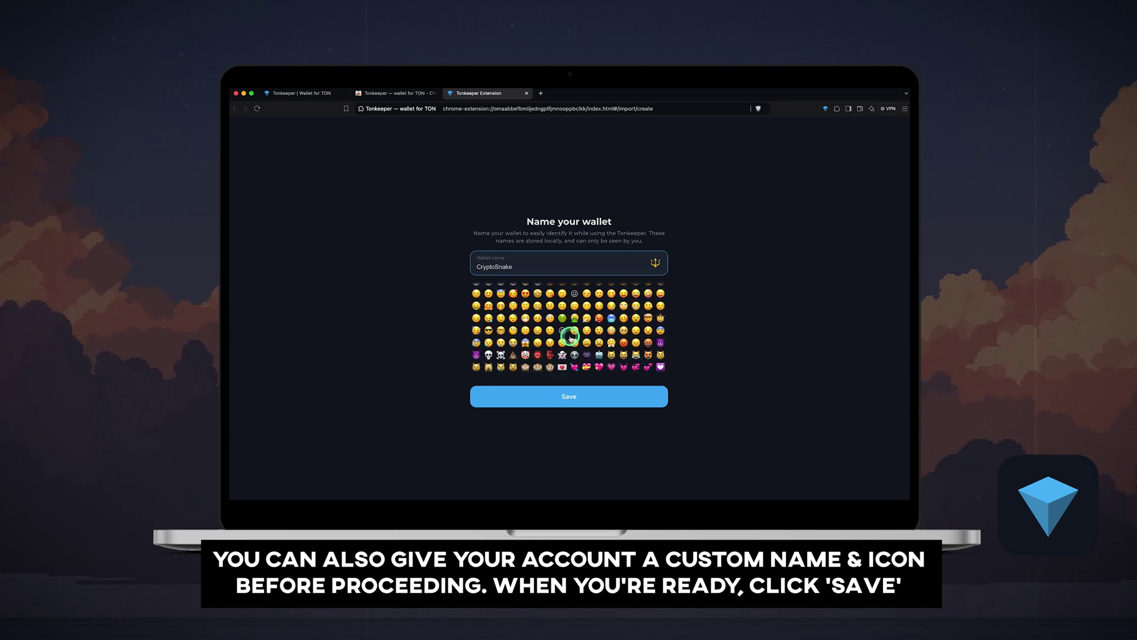
pyautogui.click(513, 293)
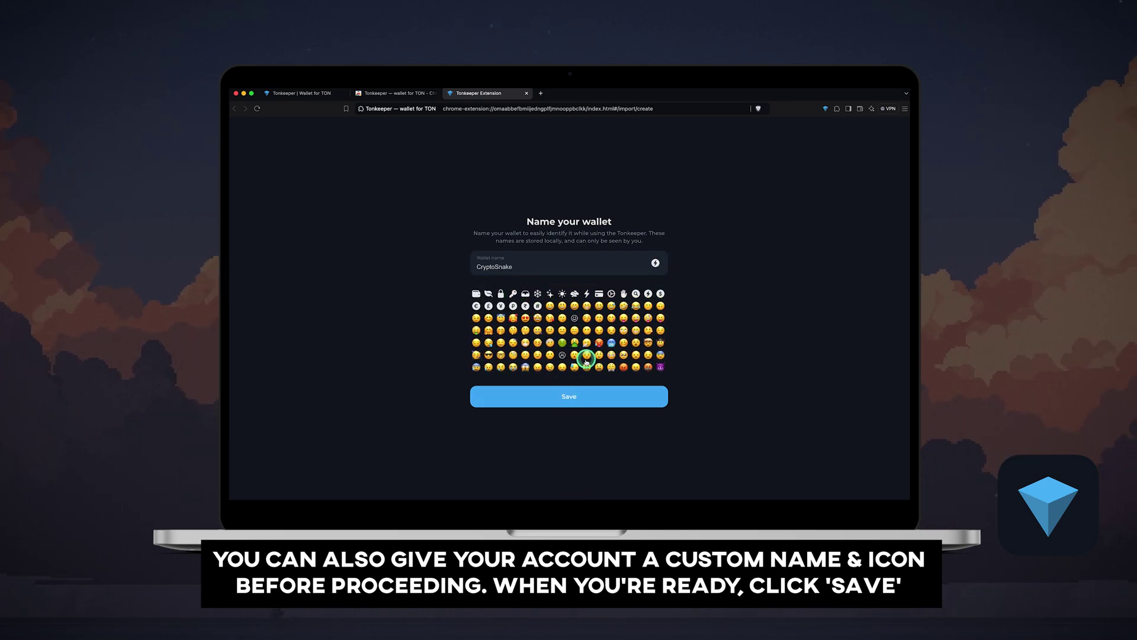
pyautogui.click(569, 397)
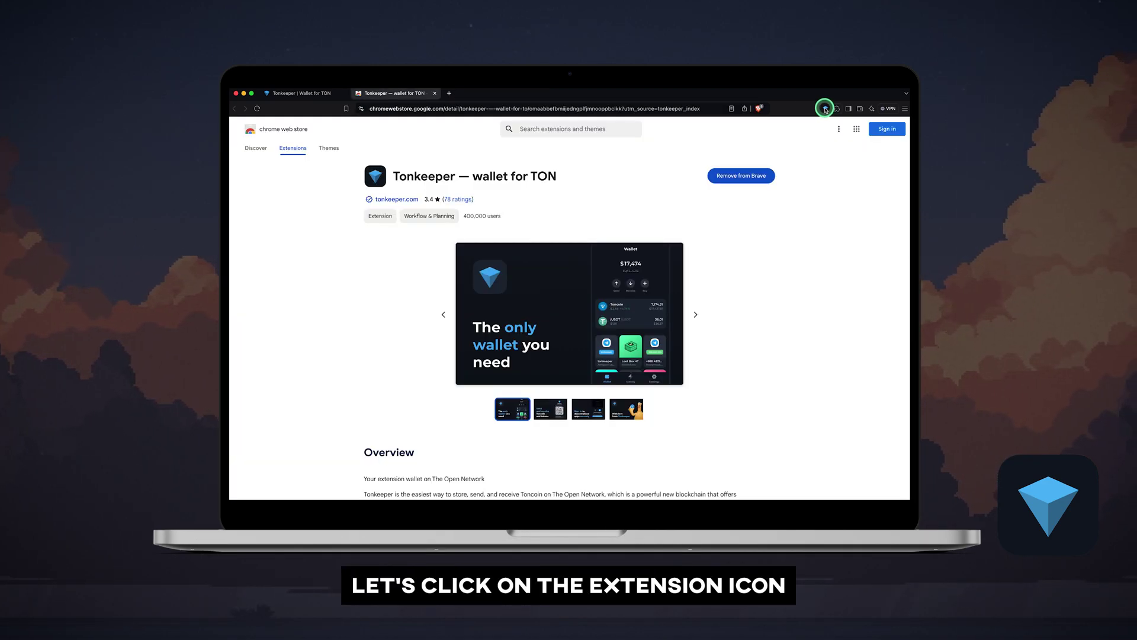
# Step: Open the CryptoSnake wallet's Buy TON providers and choose MoonPay
pyautogui.click(826, 108)
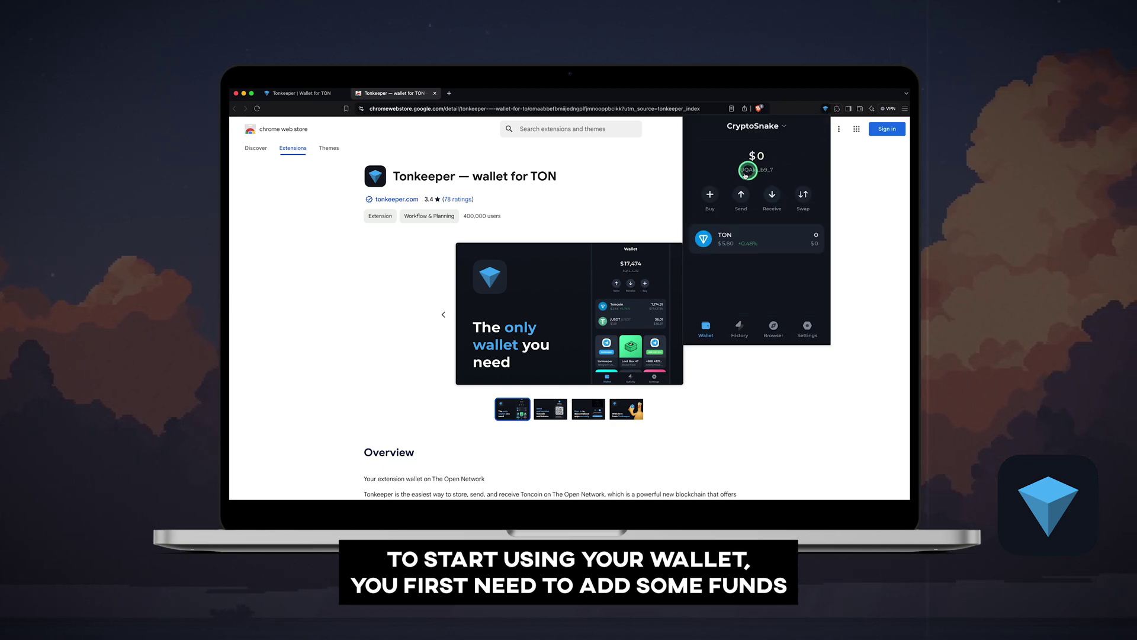
pyautogui.click(710, 196)
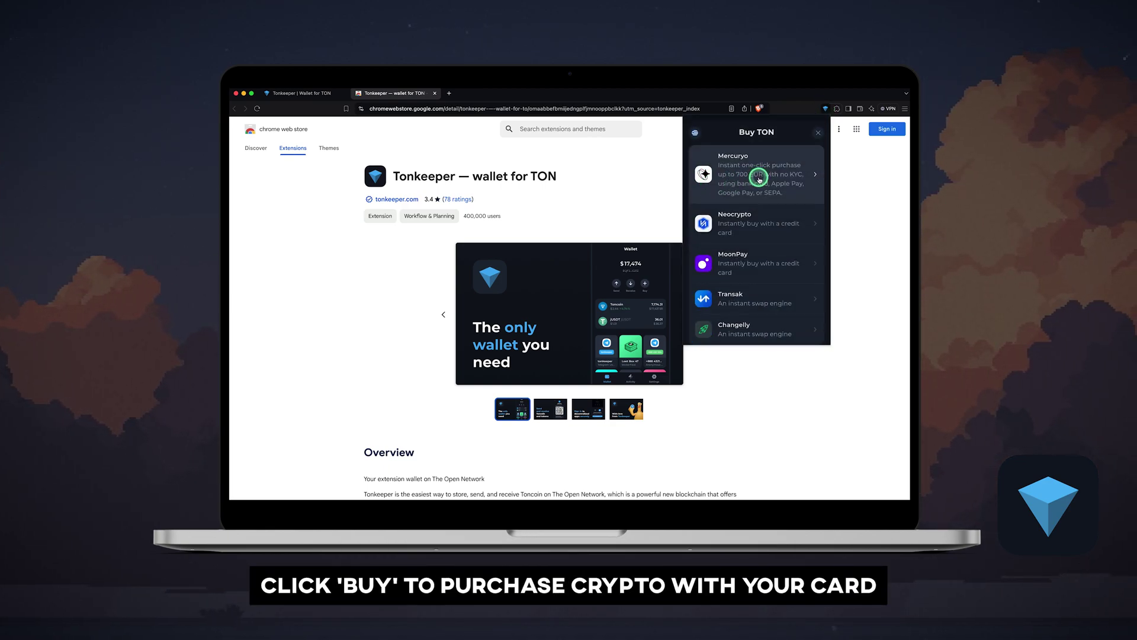
pyautogui.scroll(-2, 757, 254)
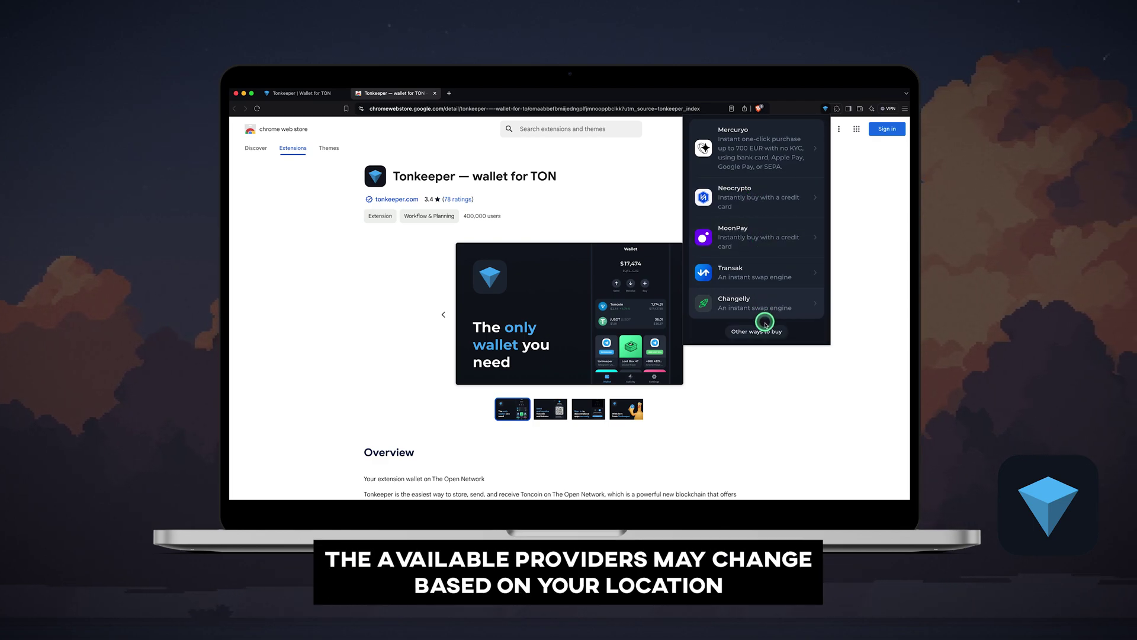
pyautogui.click(761, 236)
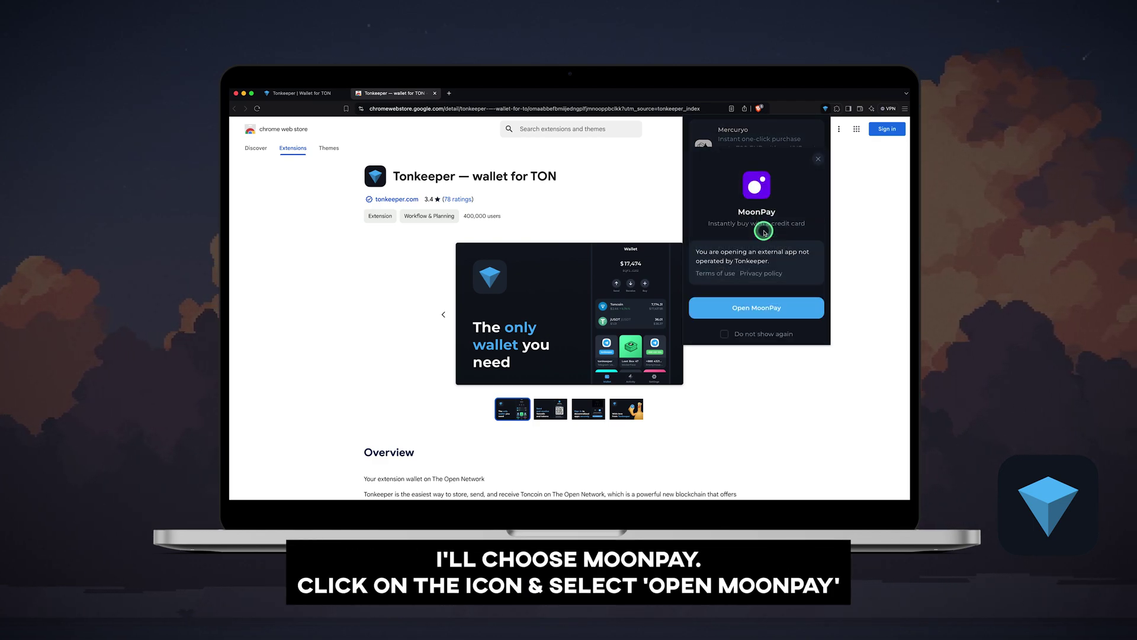
pyautogui.click(762, 308)
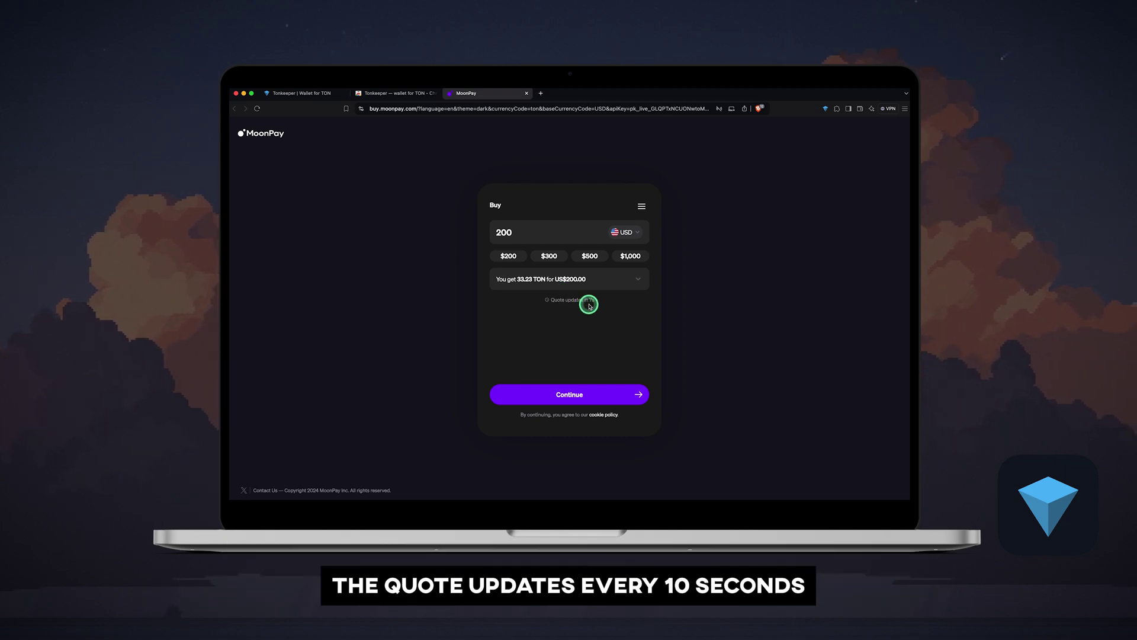
# Step: Continue to MoonPay checkout for the $200 purchase of 33.23 TON
pyautogui.click(595, 391)
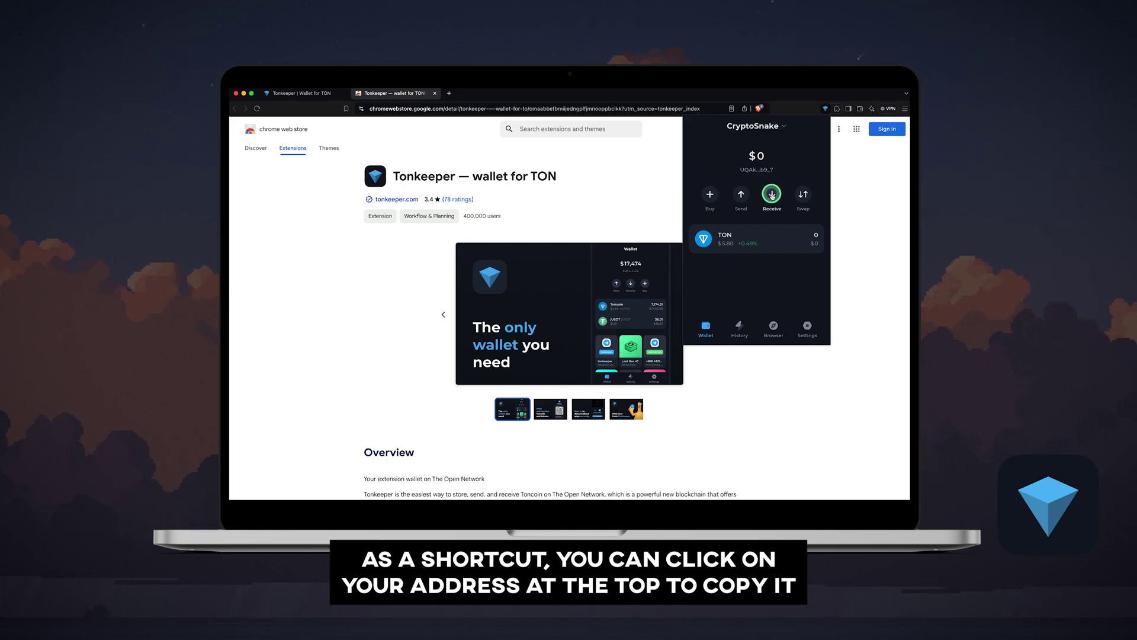
# Step: Show the CryptoSnake receive QR code, copy its address, and close the panel
pyautogui.click(772, 194)
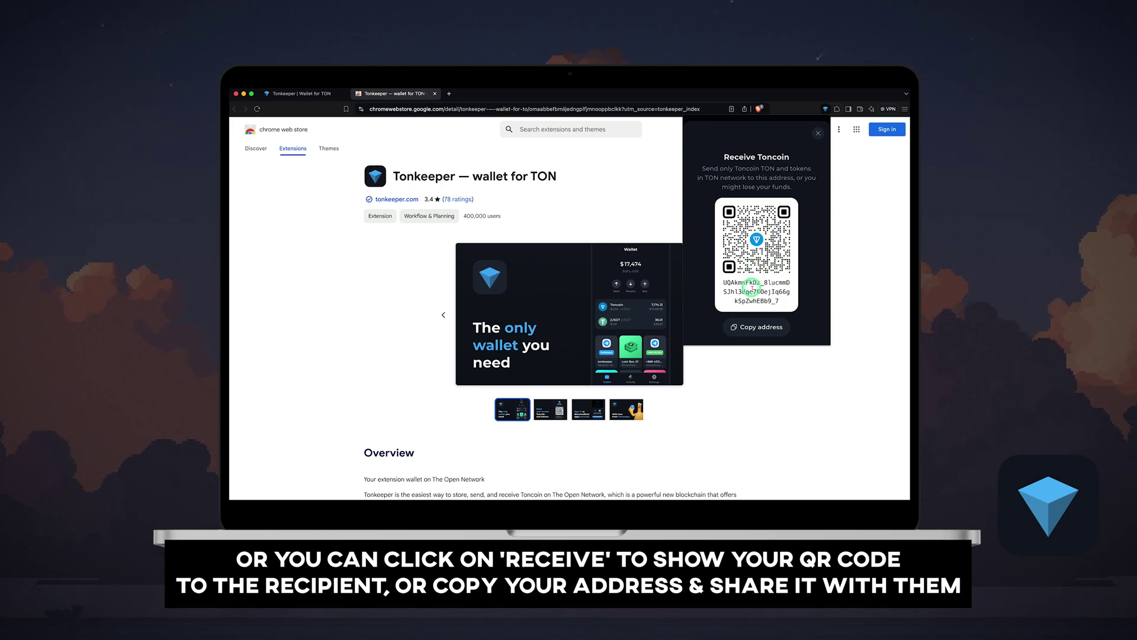
pyautogui.click(762, 326)
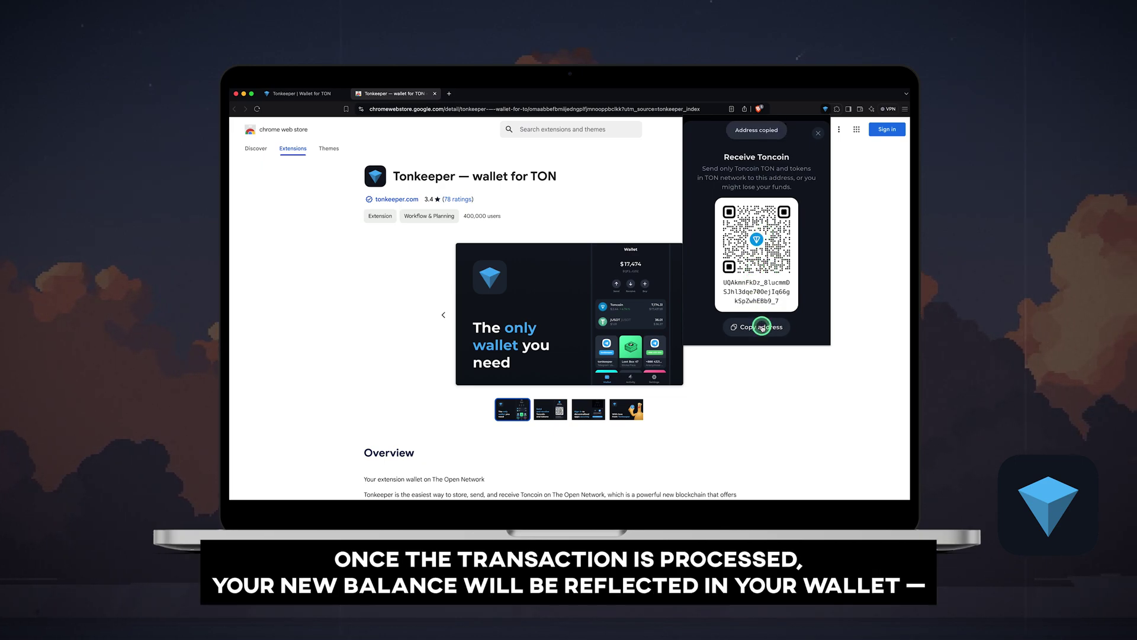
pyautogui.click(818, 133)
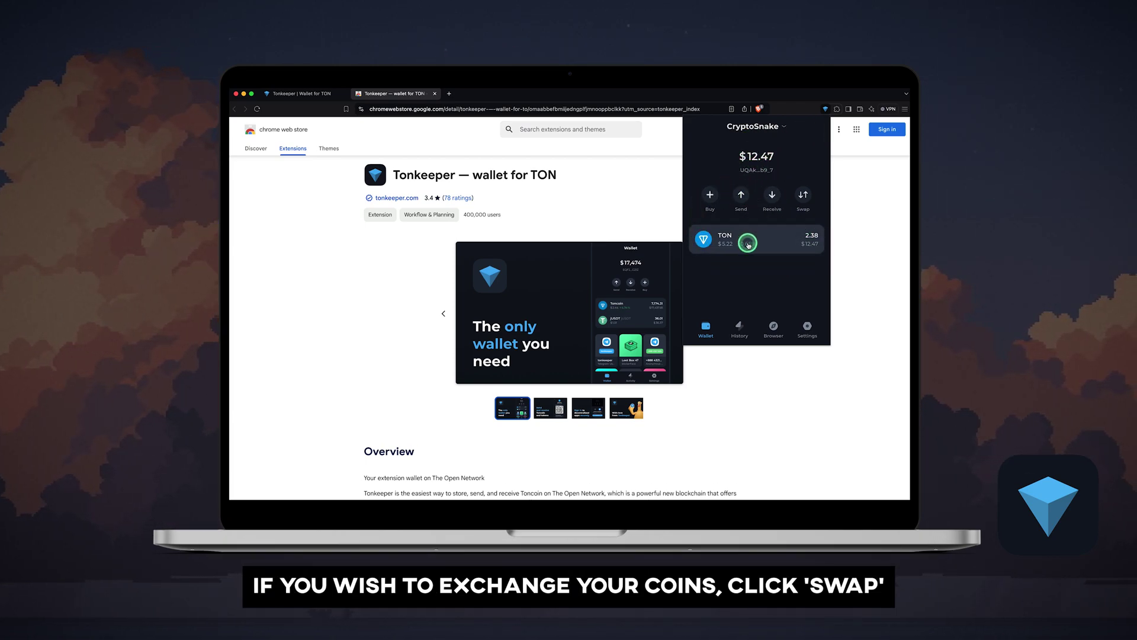
pyautogui.click(801, 195)
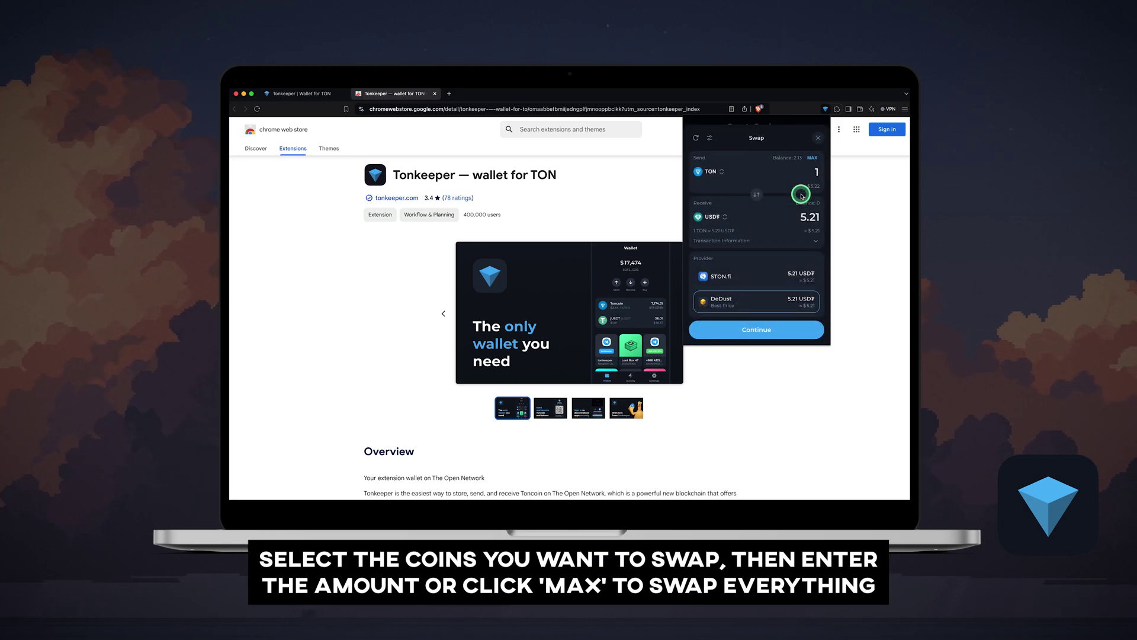
pyautogui.click(725, 214)
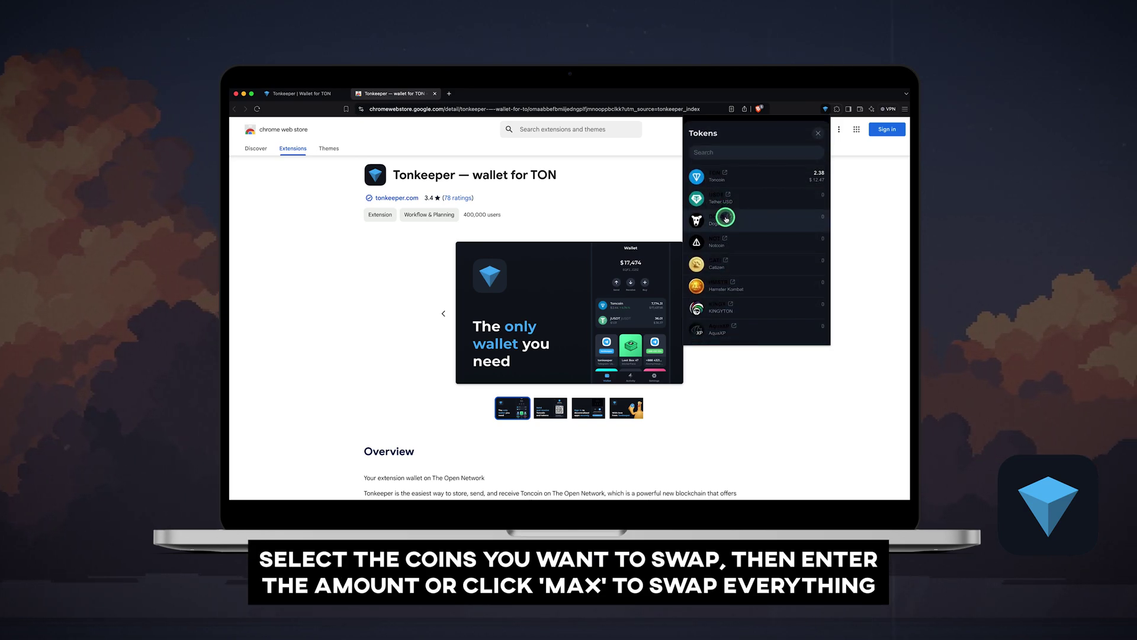
pyautogui.click(724, 213)
pyautogui.click(786, 173)
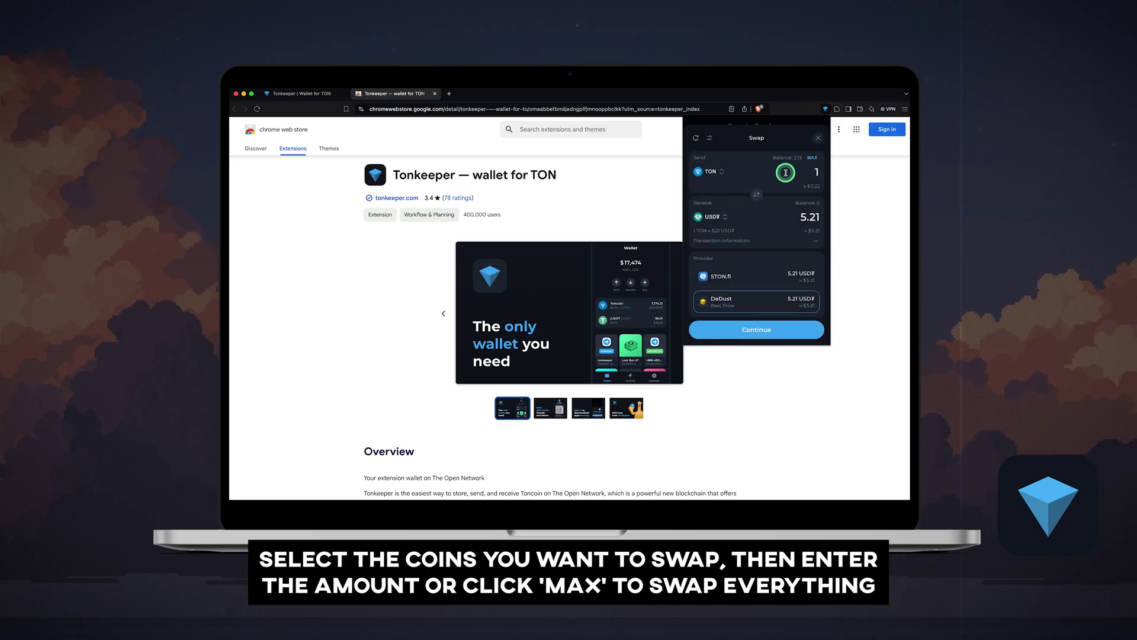
pyautogui.click(812, 158)
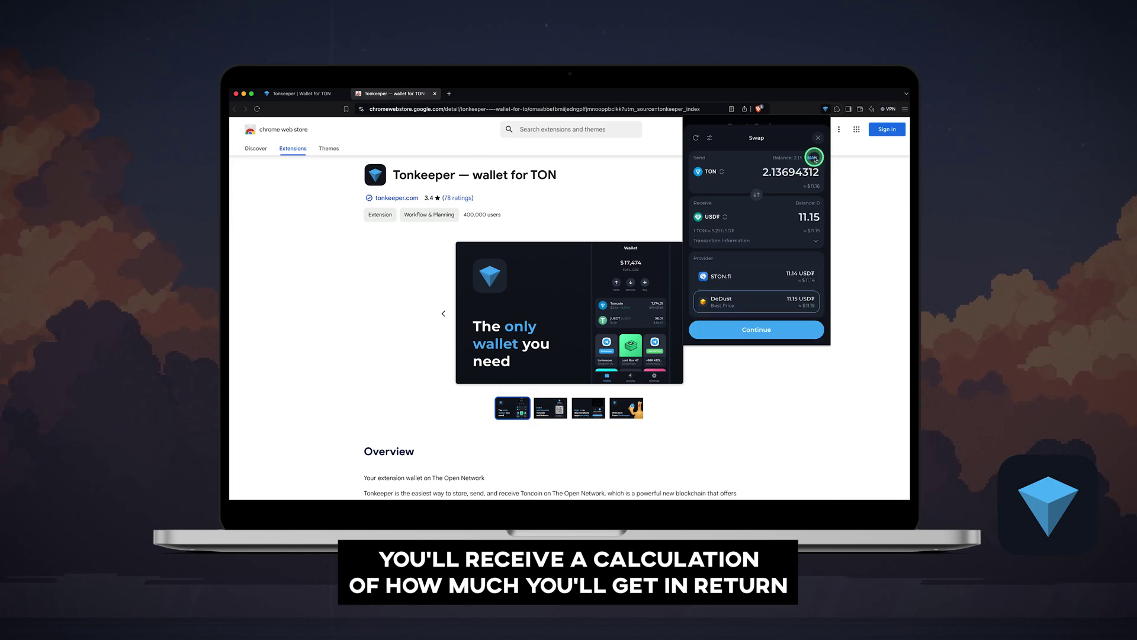
pyautogui.click(814, 242)
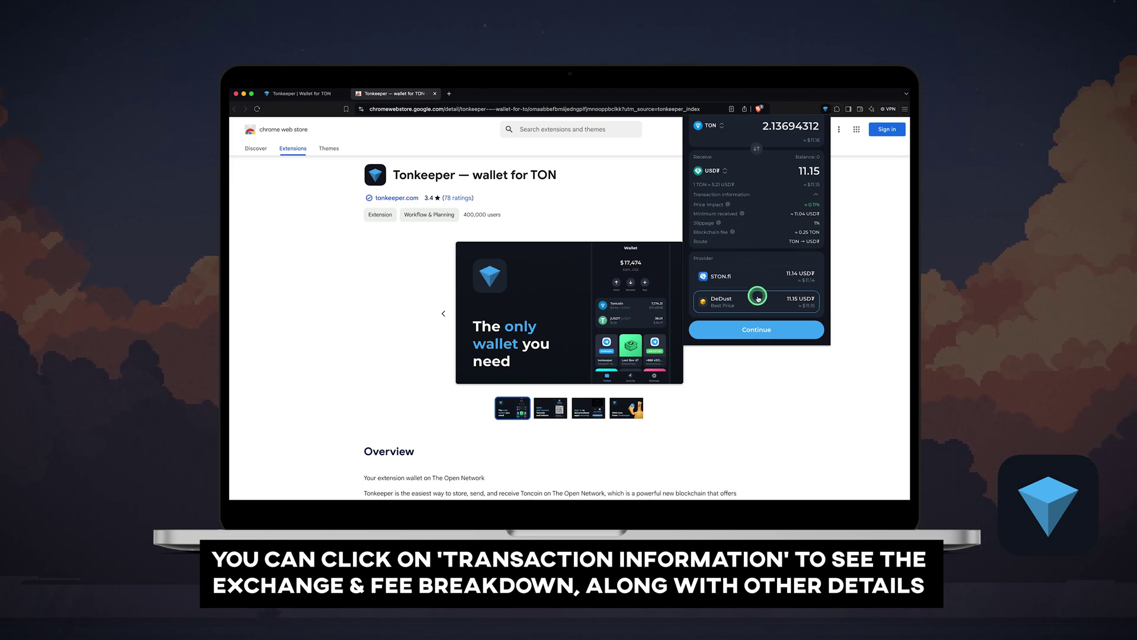
pyautogui.click(756, 328)
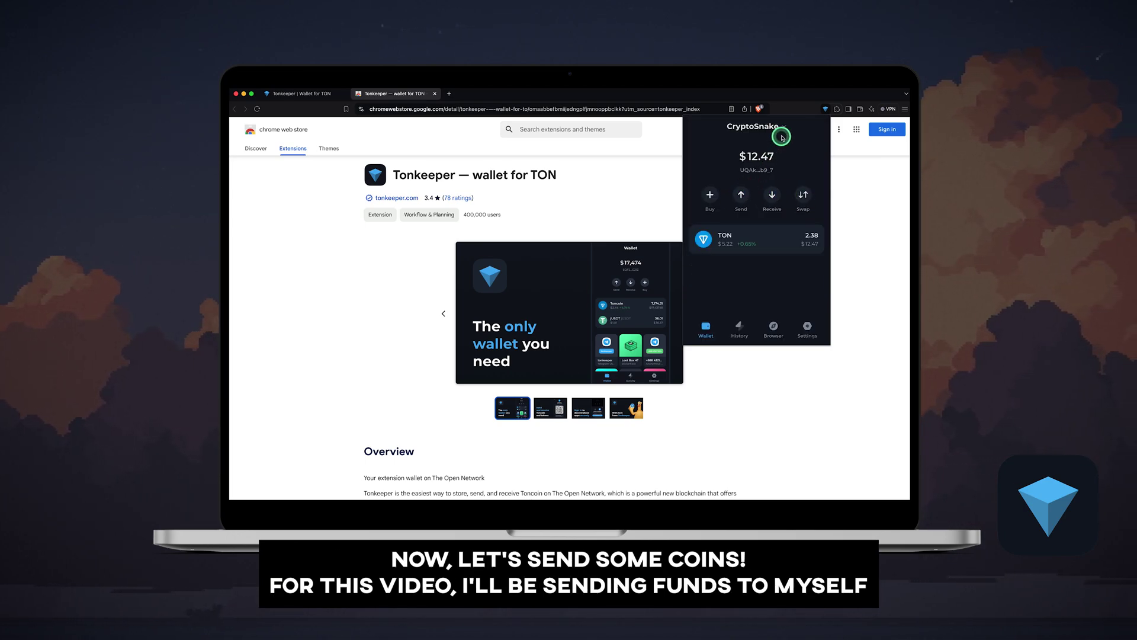
# Step: Add a new wallet from the wallet list, named CryptoSnake 2 with a lock emoji
pyautogui.click(780, 132)
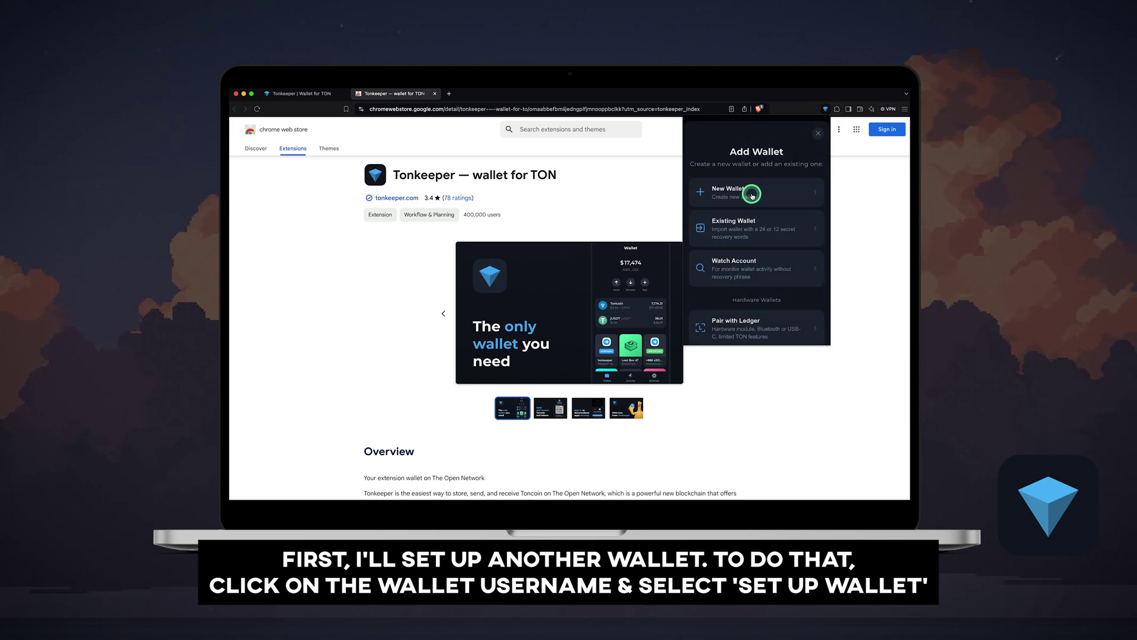
pyautogui.click(750, 193)
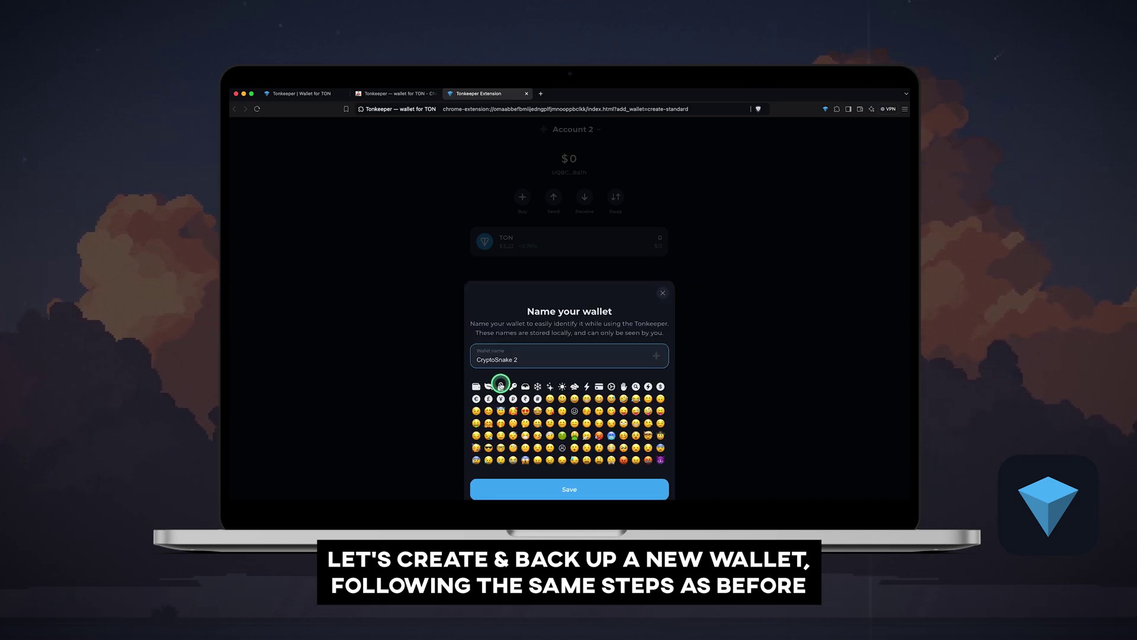
pyautogui.click(500, 385)
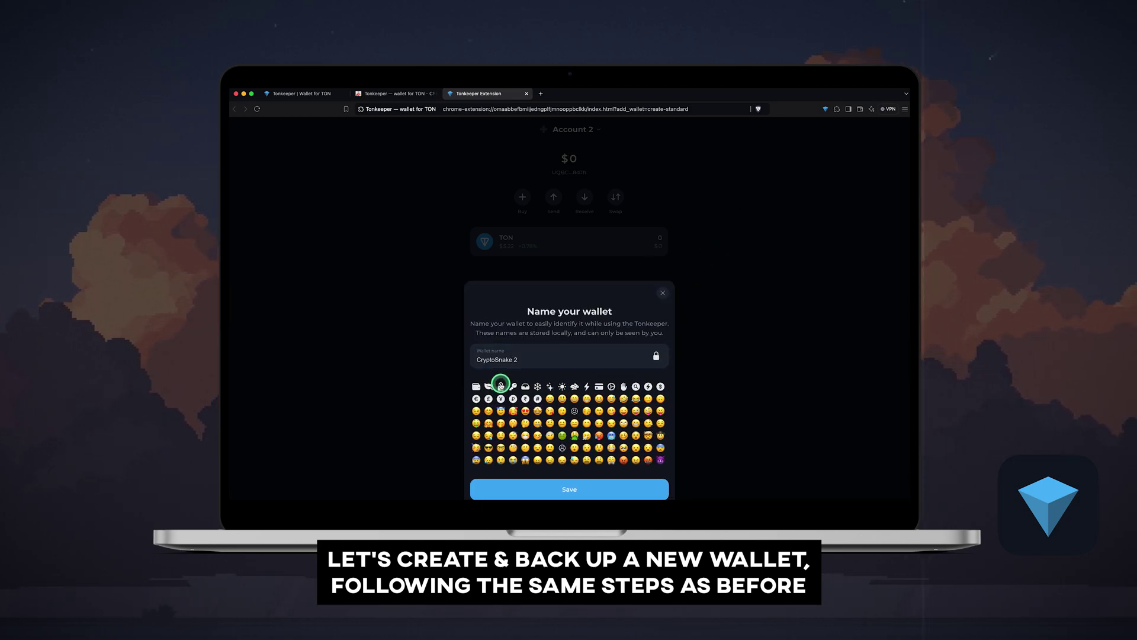
pyautogui.click(580, 491)
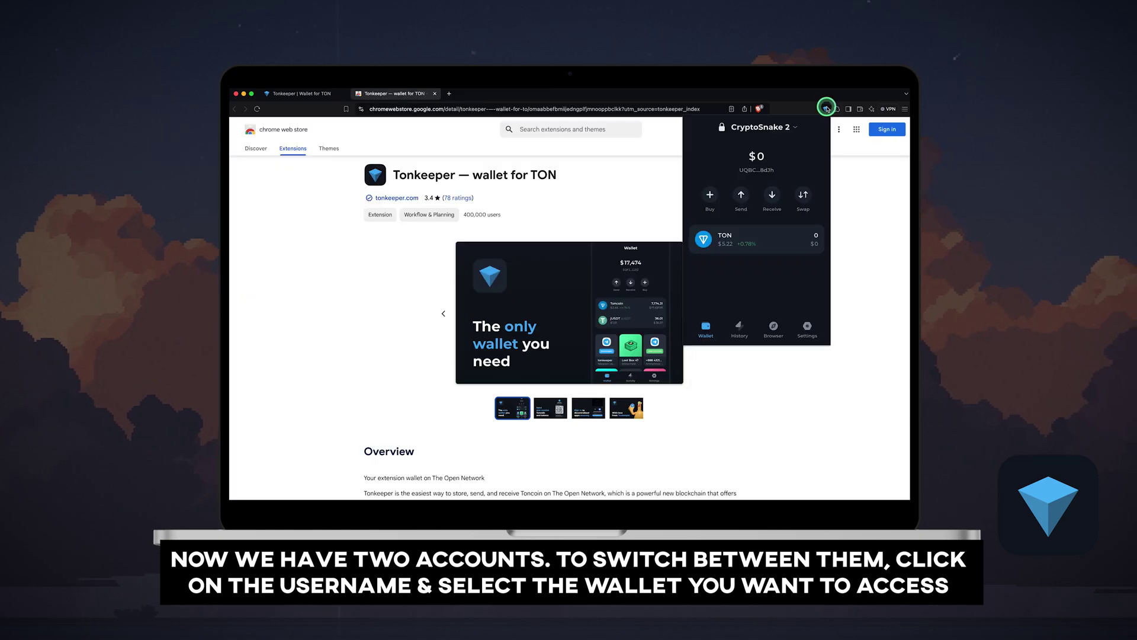
# Step: Reopen the wallet list and select the CryptoSnake wallet holding 2.38 TON
pyautogui.click(797, 127)
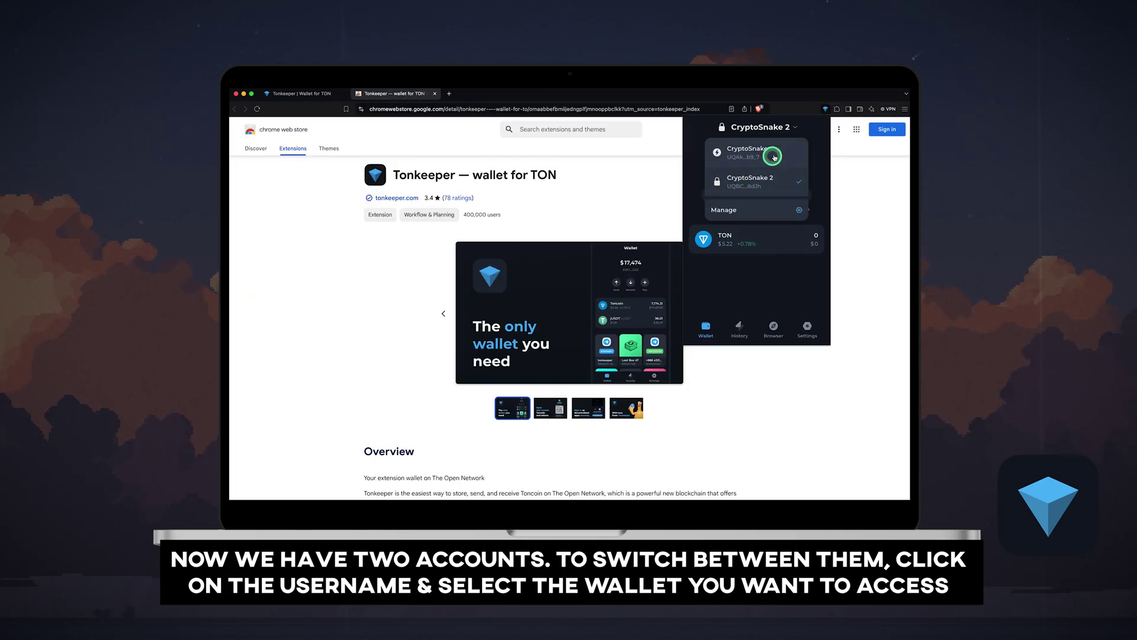
pyautogui.click(805, 138)
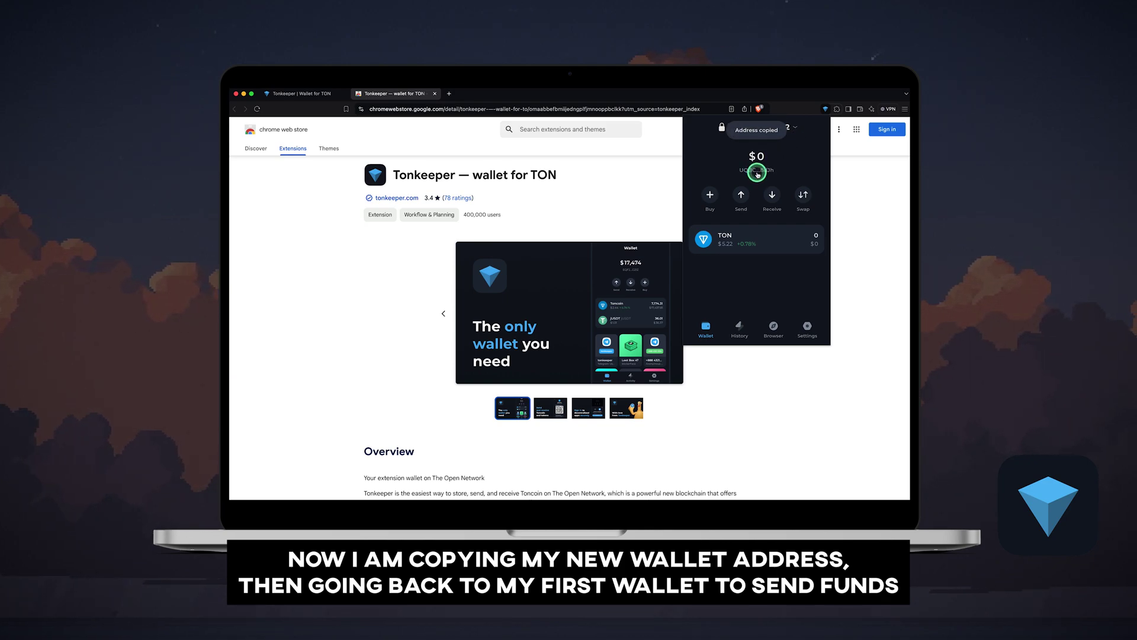
pyautogui.click(792, 127)
pyautogui.click(754, 154)
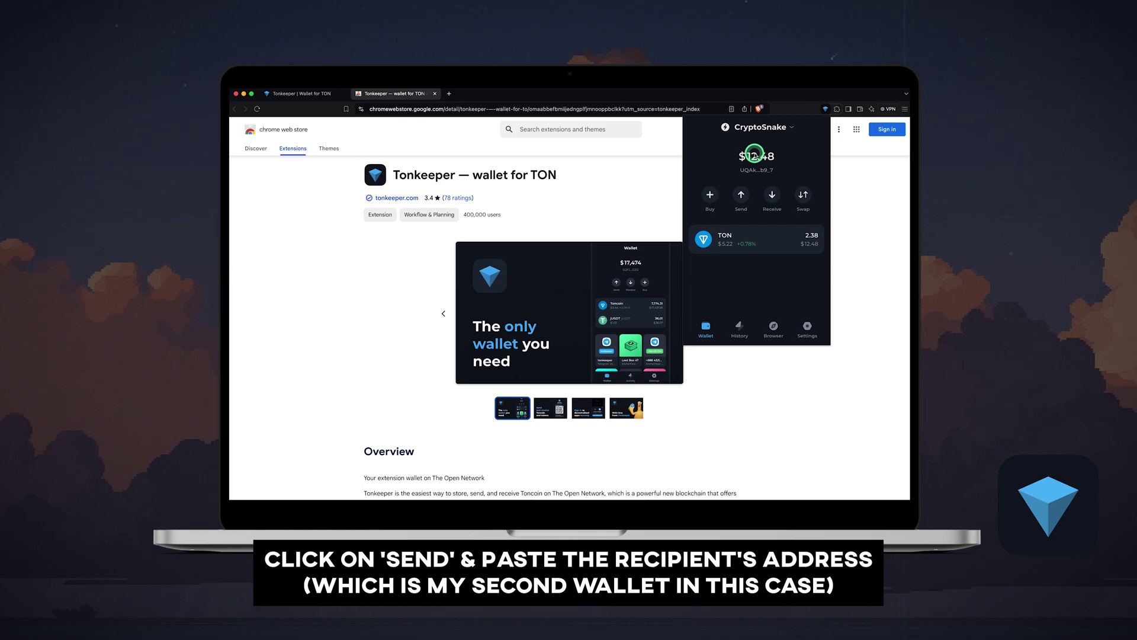
# Step: Start a transfer to the pasted CryptoSnake 2 address with the comment 'Tutorial'
pyautogui.click(743, 194)
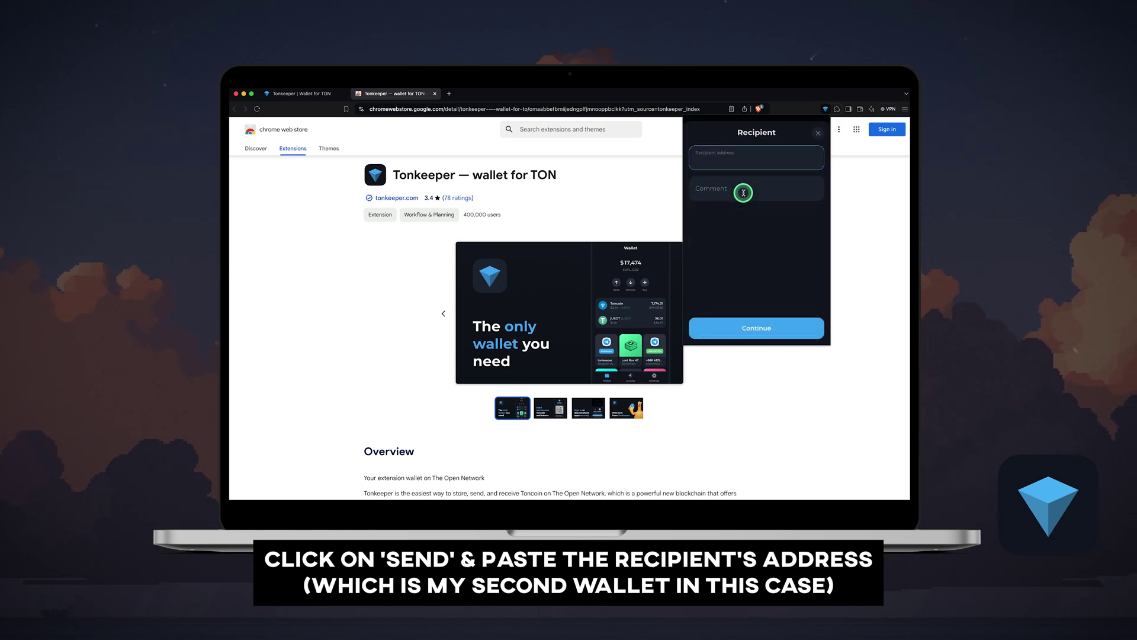
pyautogui.press('super+v')
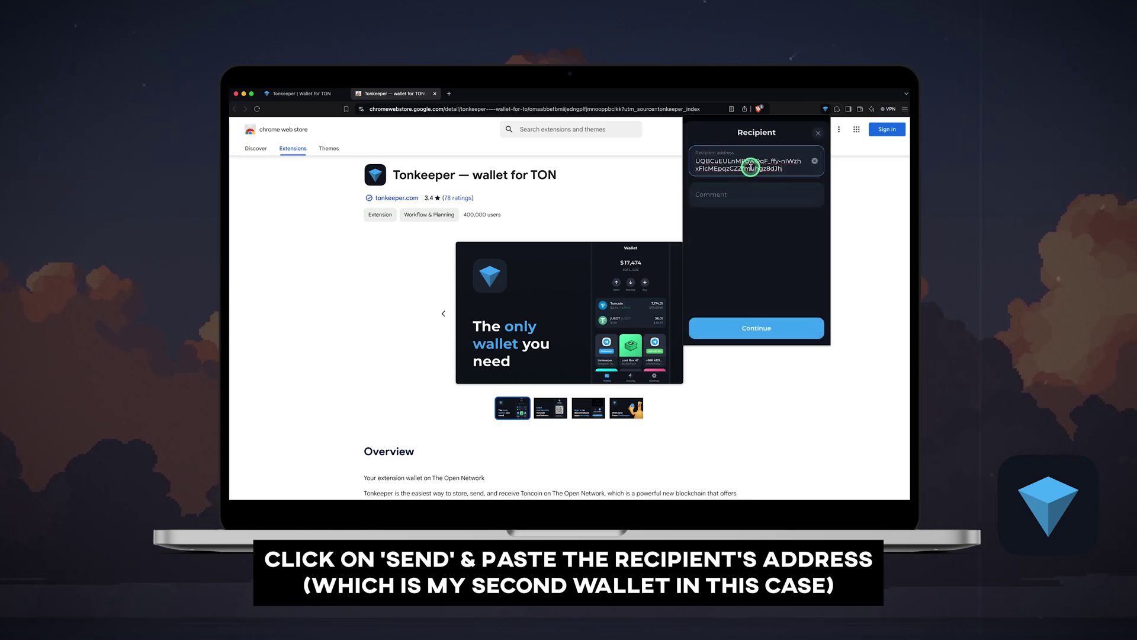
pyautogui.click(733, 200)
pyautogui.write('Tutorial')
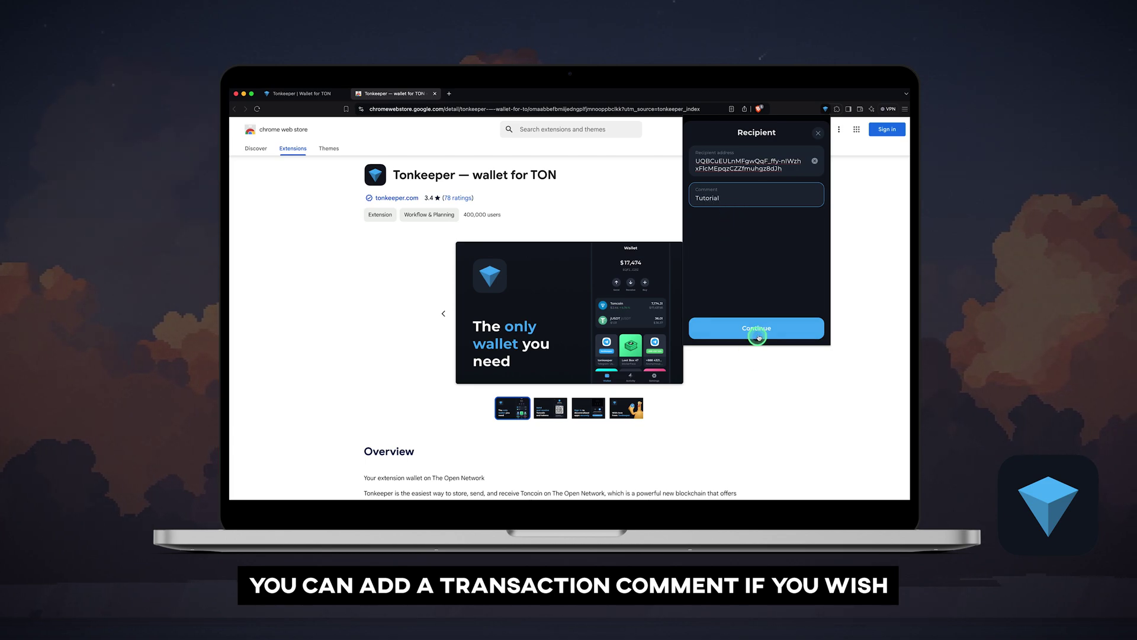
pyautogui.click(757, 329)
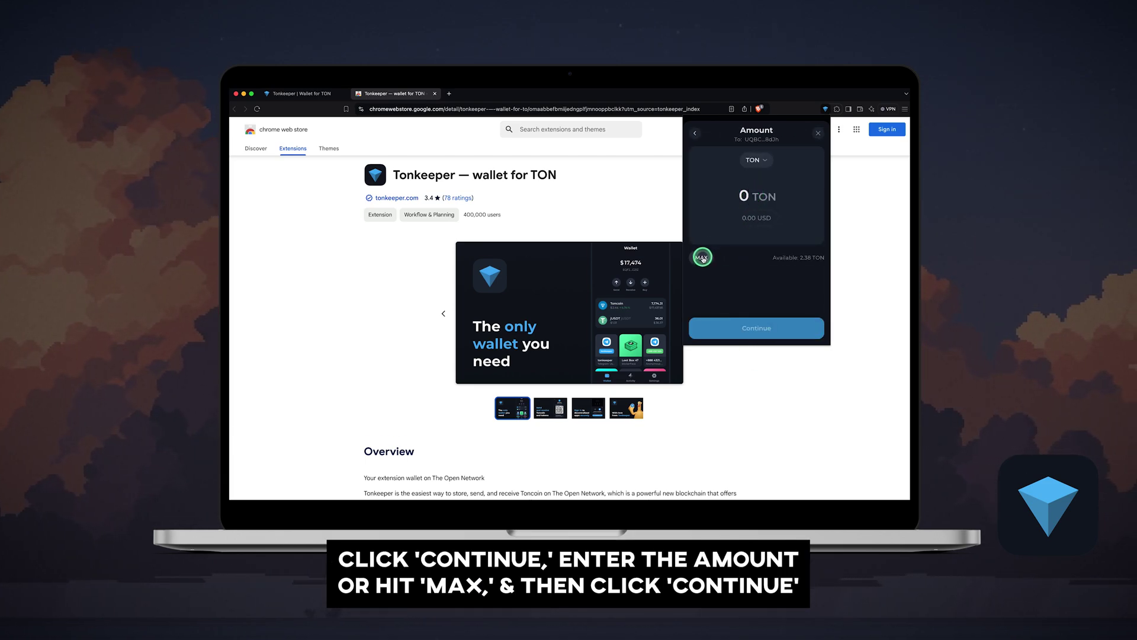
# Step: Send the maximum 2.38 TON and confirm the transfer with the password
pyautogui.click(702, 257)
pyautogui.click(756, 329)
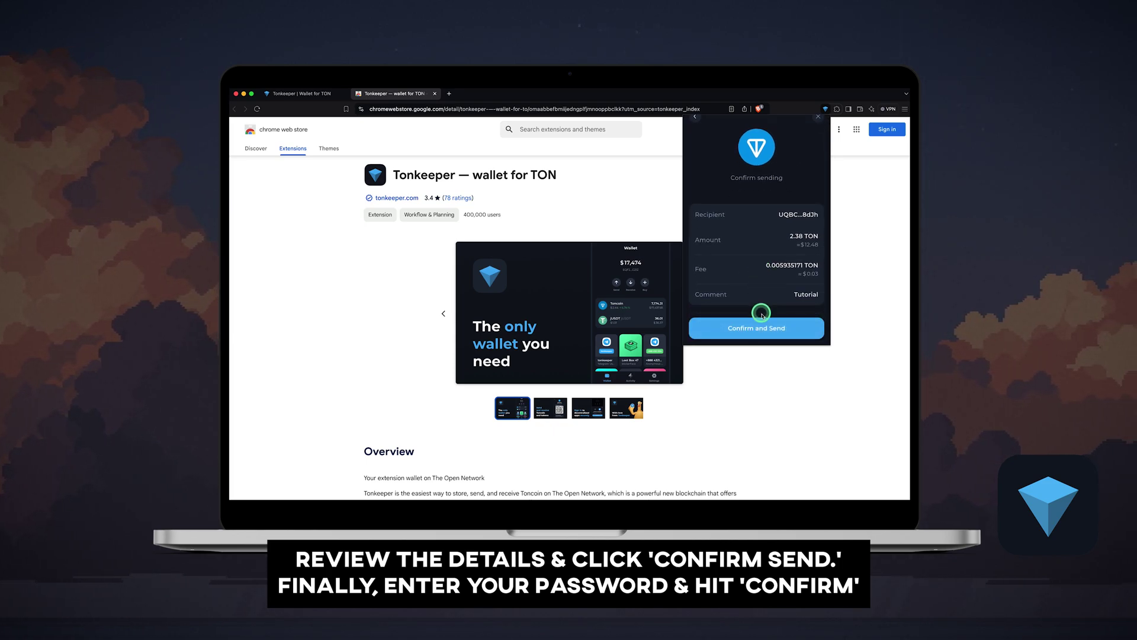
pyautogui.click(763, 327)
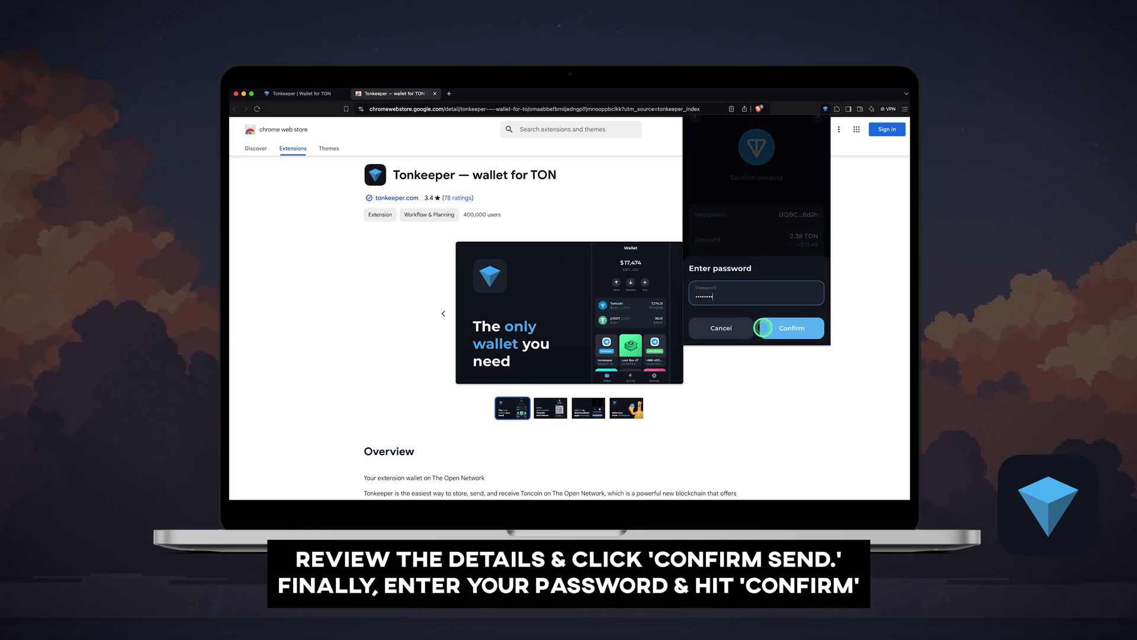
pyautogui.click(791, 329)
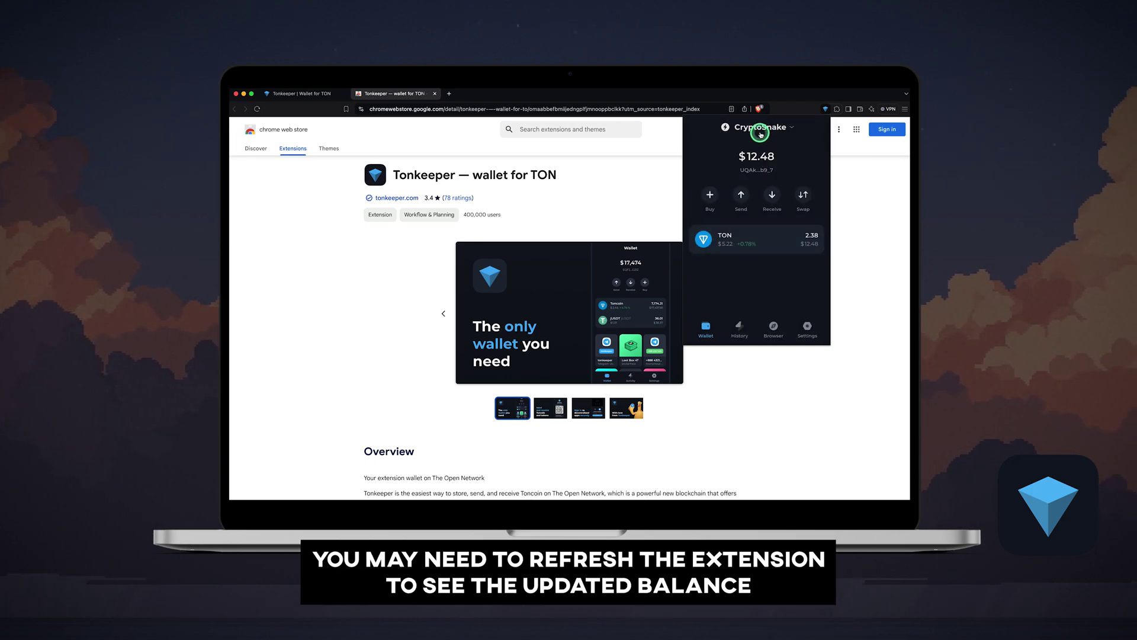
# Step: Refresh the wallet and switch to CryptoSnake 2
pyautogui.click(826, 109)
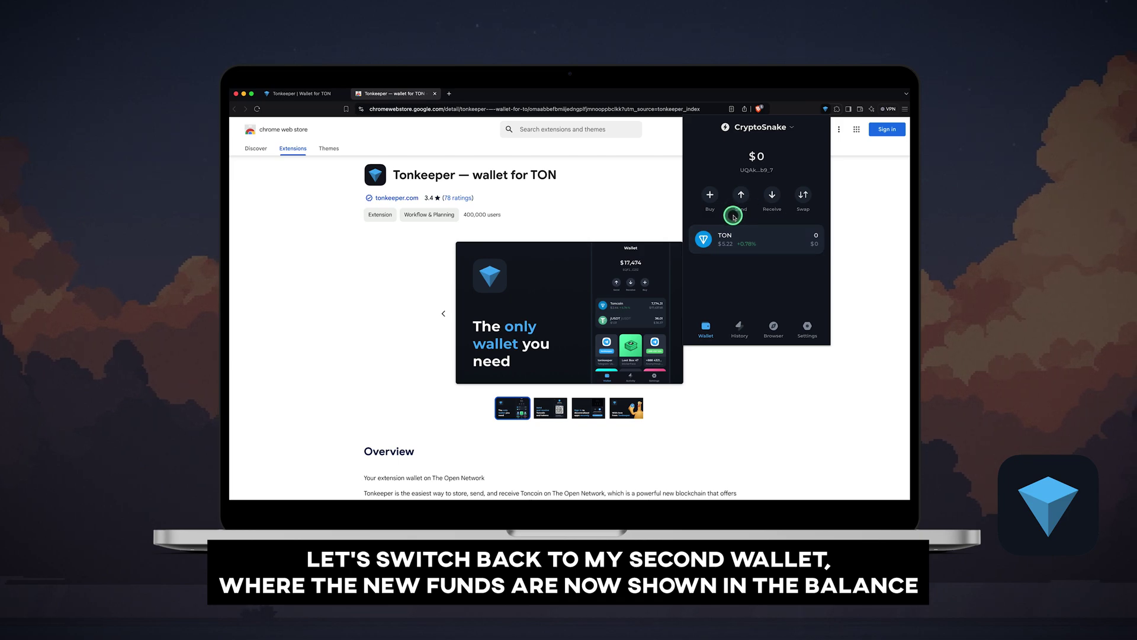
pyautogui.click(764, 127)
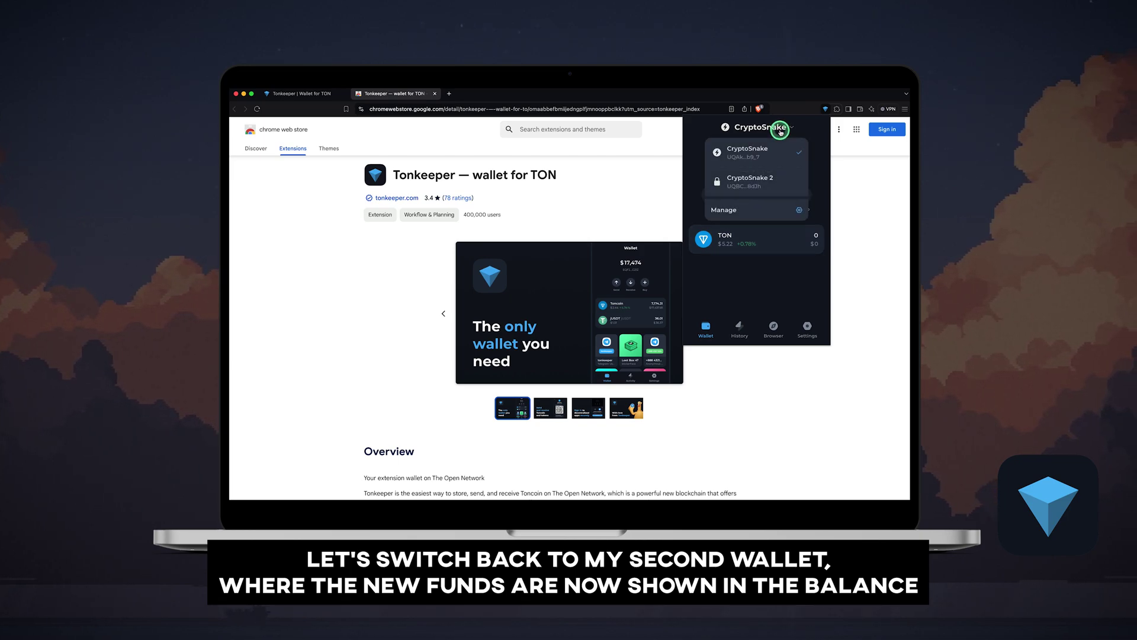
pyautogui.click(757, 183)
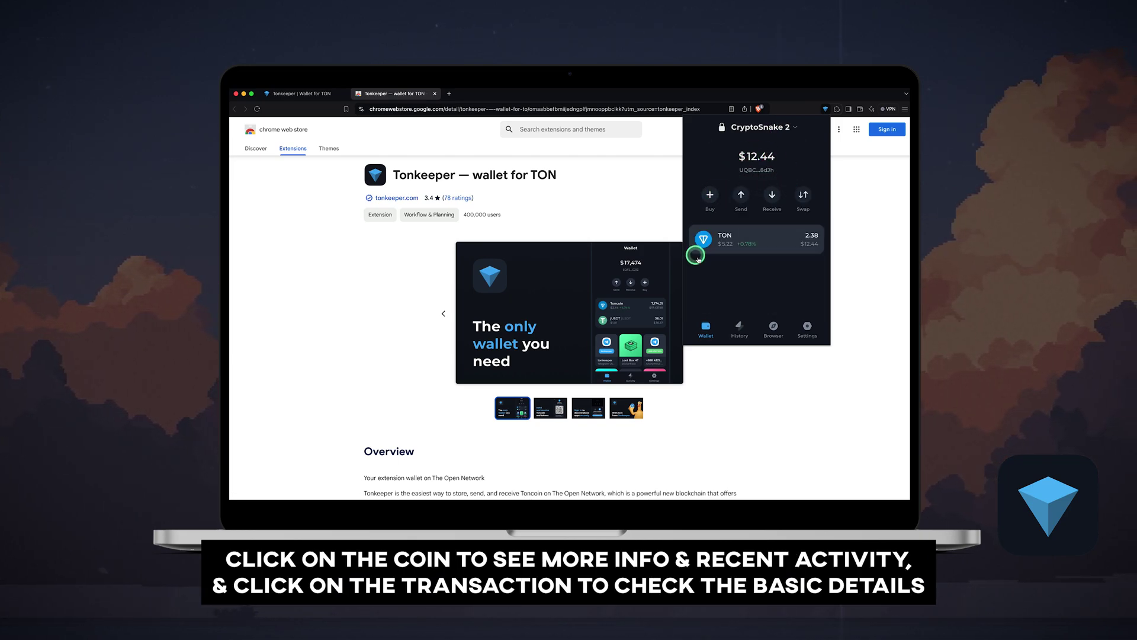
# Step: Inspect the received 2.38 TON transaction in Tonviewer, then view the History tab
pyautogui.click(723, 239)
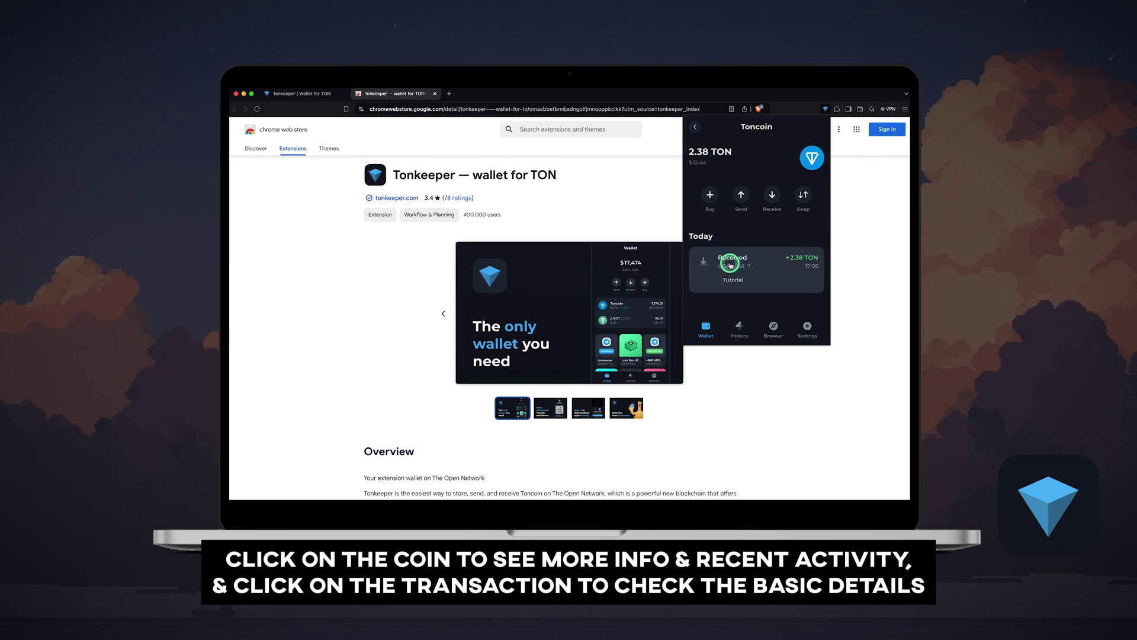
pyautogui.click(798, 257)
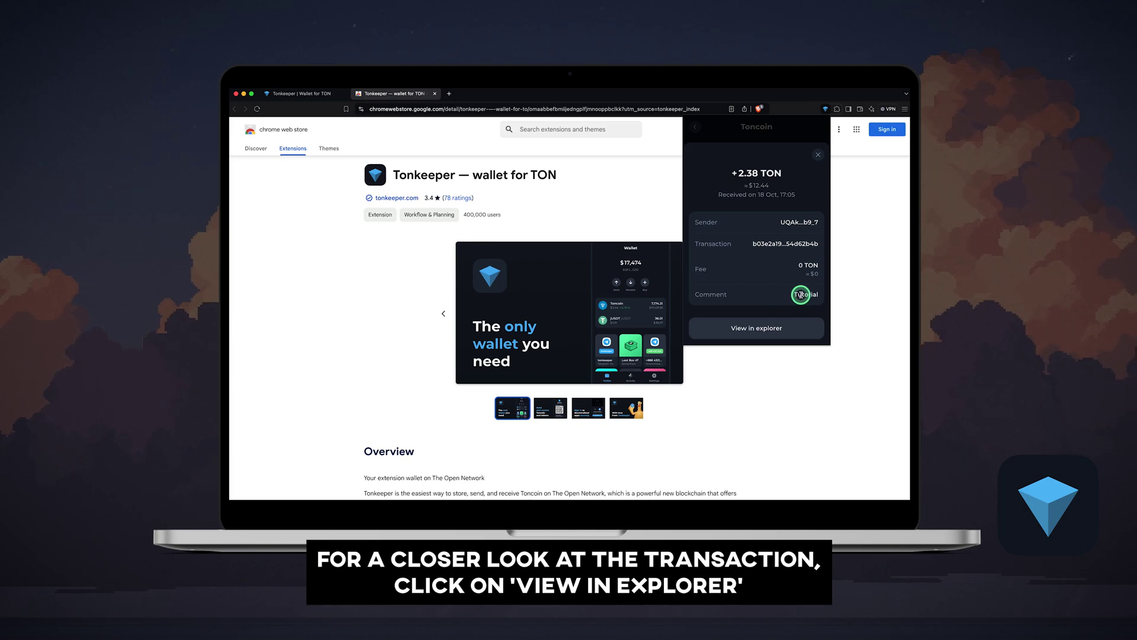
pyautogui.click(763, 330)
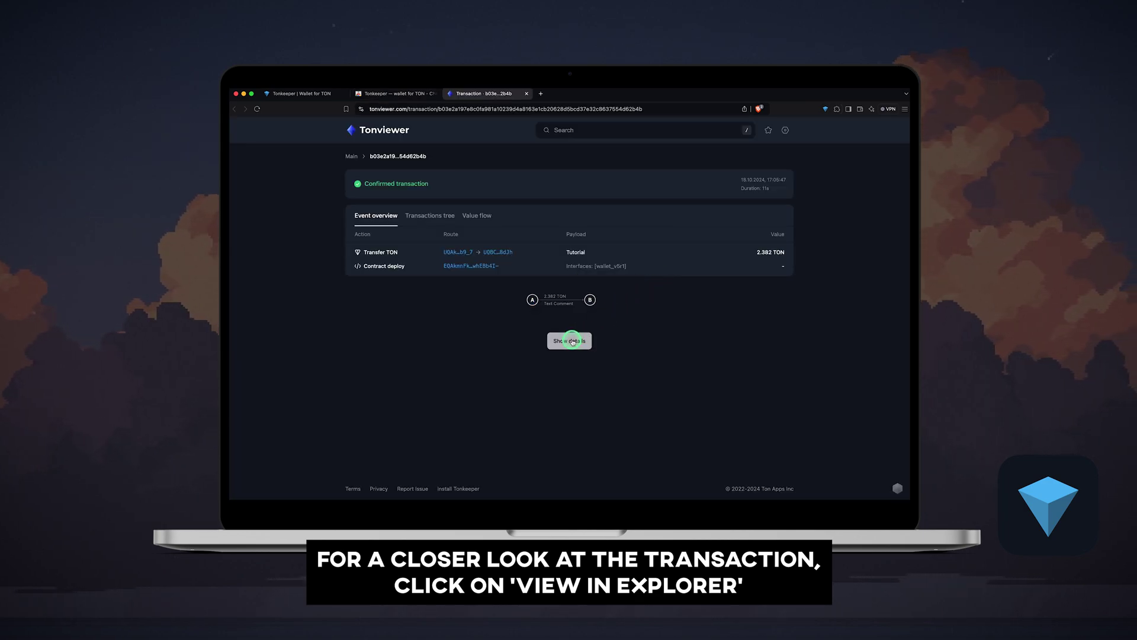
pyautogui.click(572, 340)
pyautogui.scroll(-2, 572, 340)
pyautogui.scroll(-3, 572, 340)
pyautogui.scroll(-5, 572, 340)
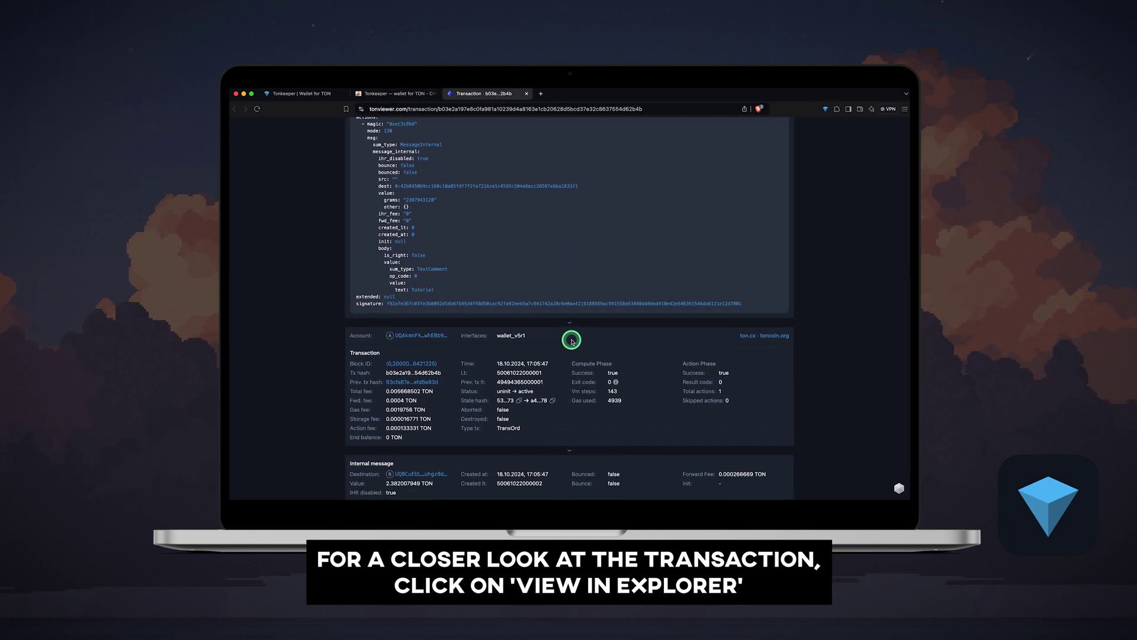
pyautogui.scroll(-2, 571, 341)
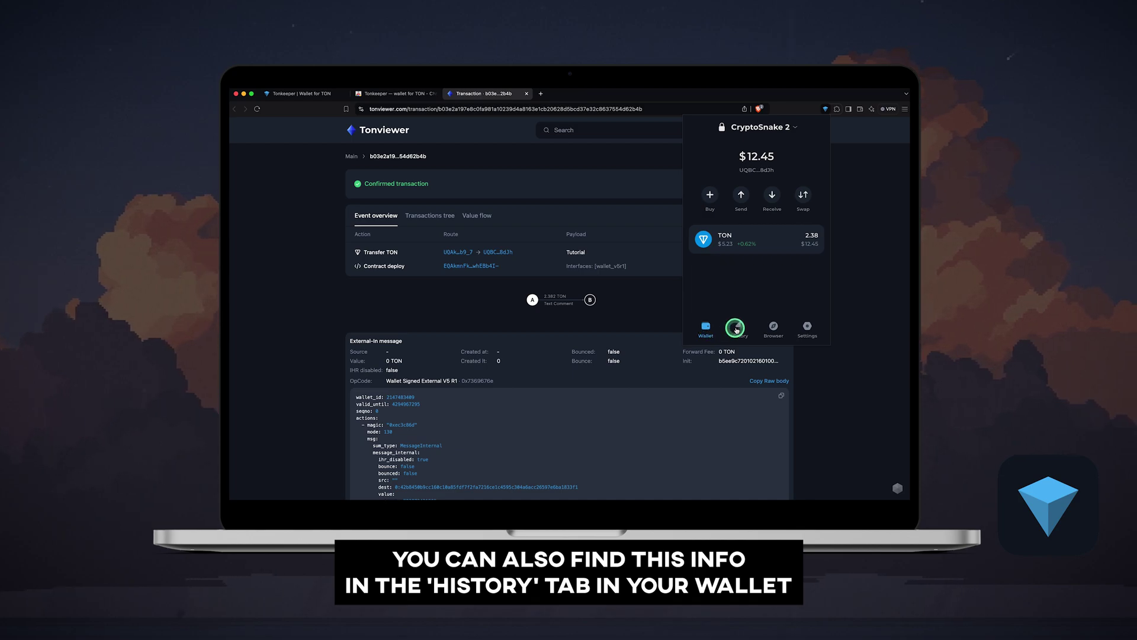
pyautogui.click(734, 328)
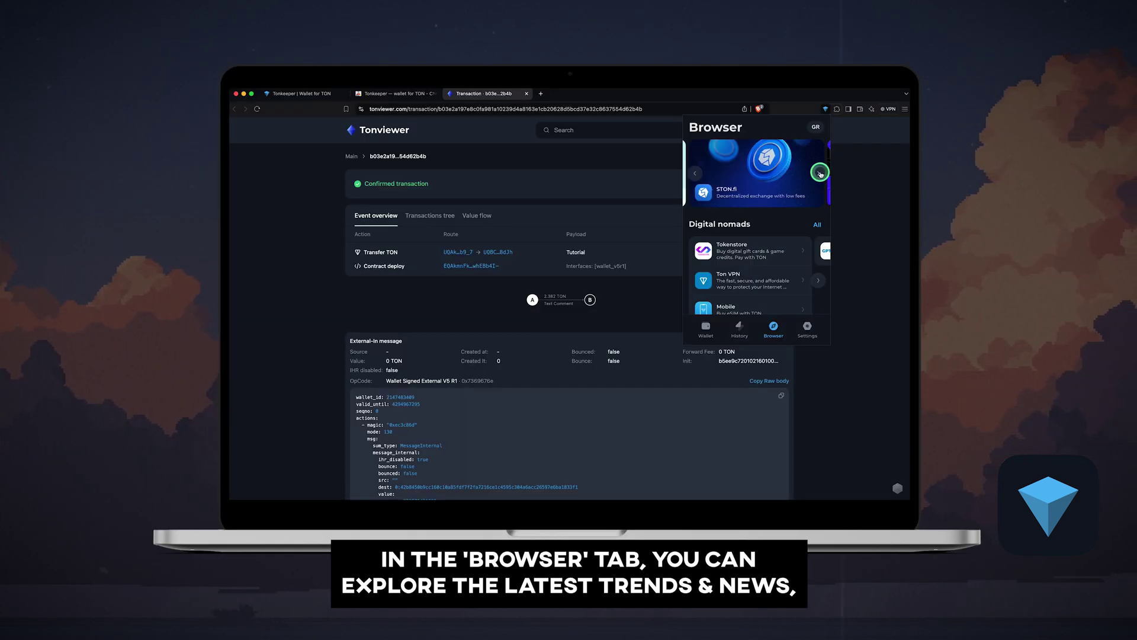
# Step: Advance the featured app banner in the Tonkeeper dApp browser
pyautogui.click(820, 174)
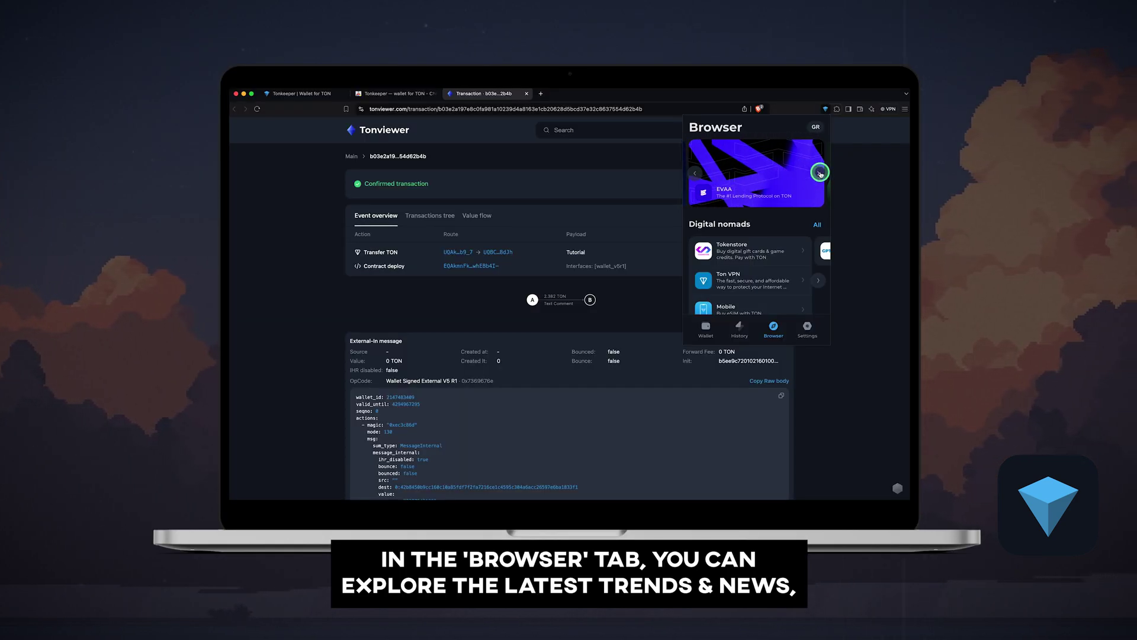
# Step: Page through the featured banner and the DeFi, NFT, utility and games carousels, then open Settings
pyautogui.click(821, 173)
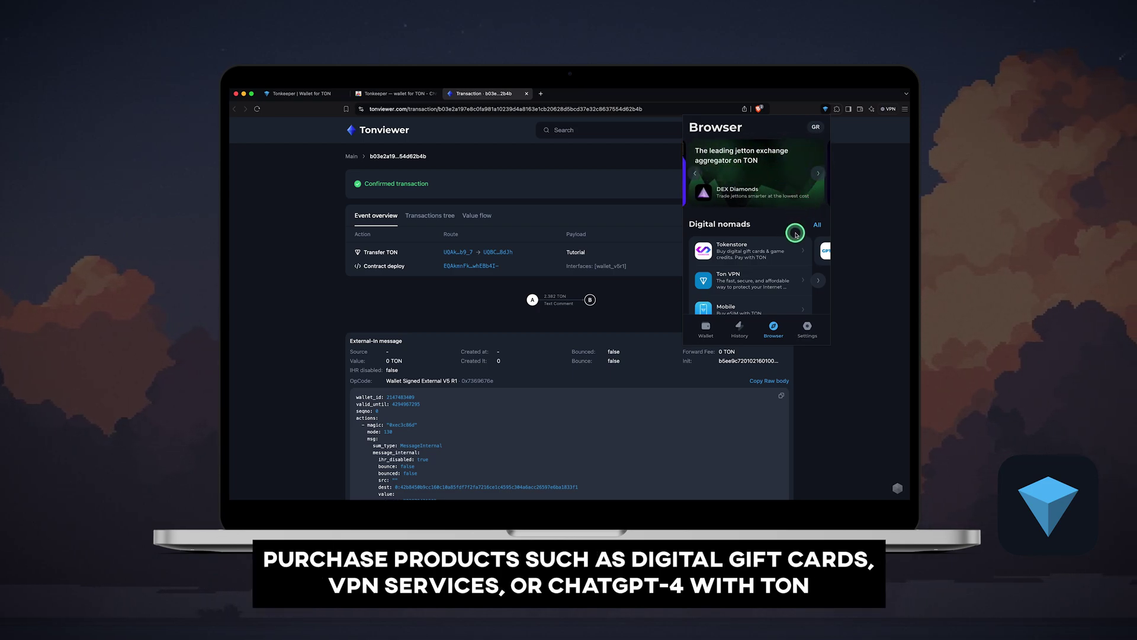
pyautogui.scroll(-3, 786, 286)
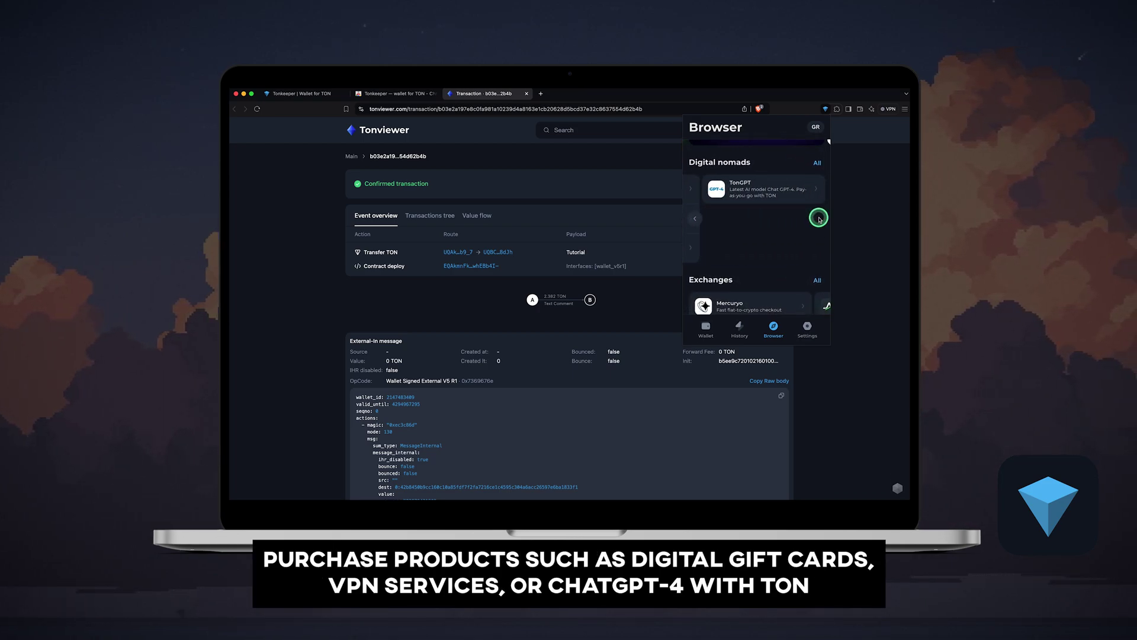
pyautogui.scroll(-3, 819, 220)
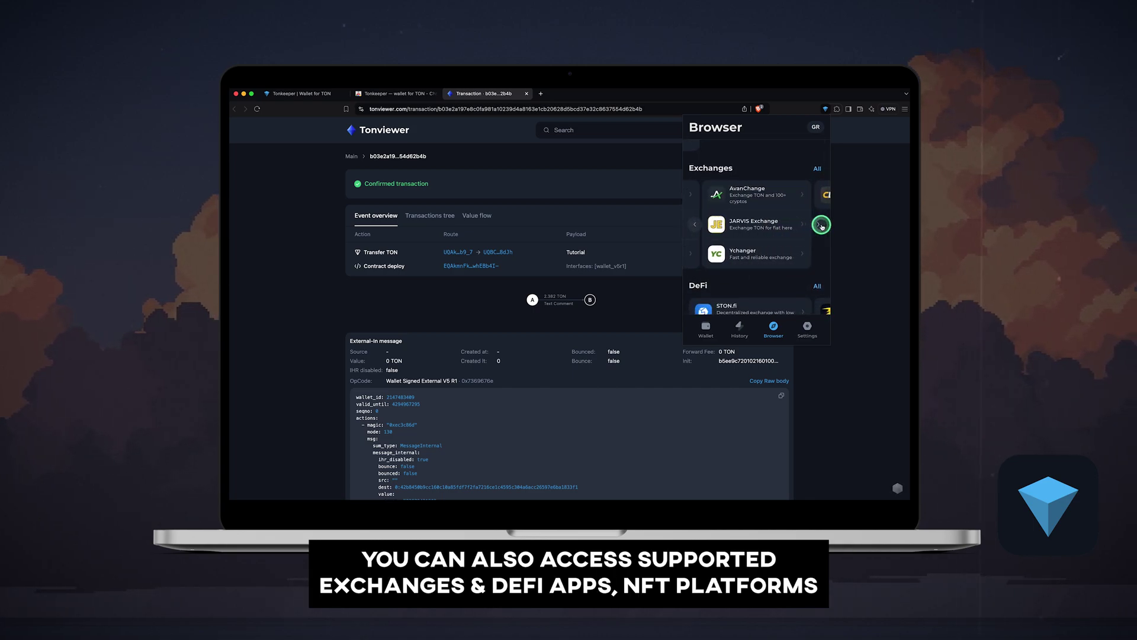
pyautogui.scroll(-3, 819, 223)
pyautogui.click(822, 240)
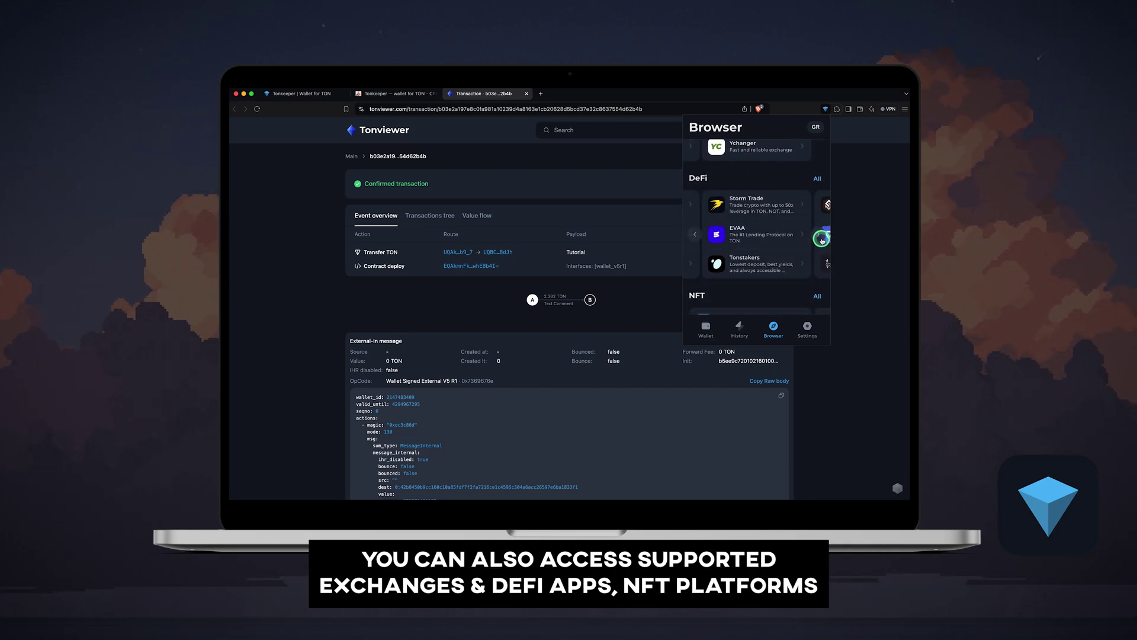
pyautogui.scroll(-3, 820, 231)
pyautogui.click(819, 221)
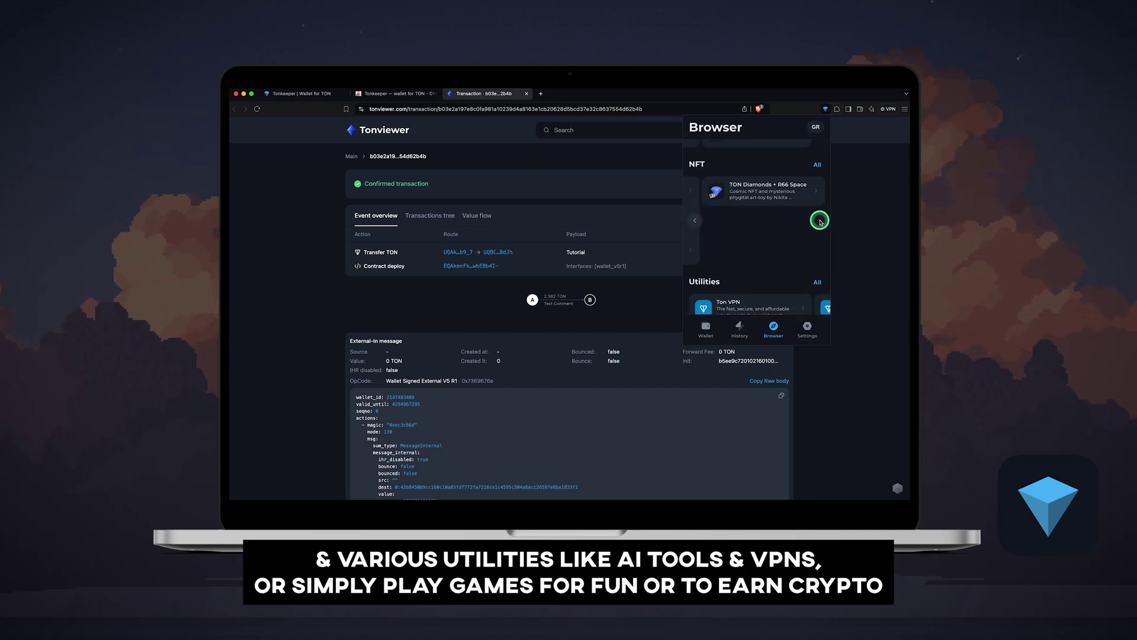
pyautogui.scroll(-3, 819, 221)
pyautogui.click(818, 218)
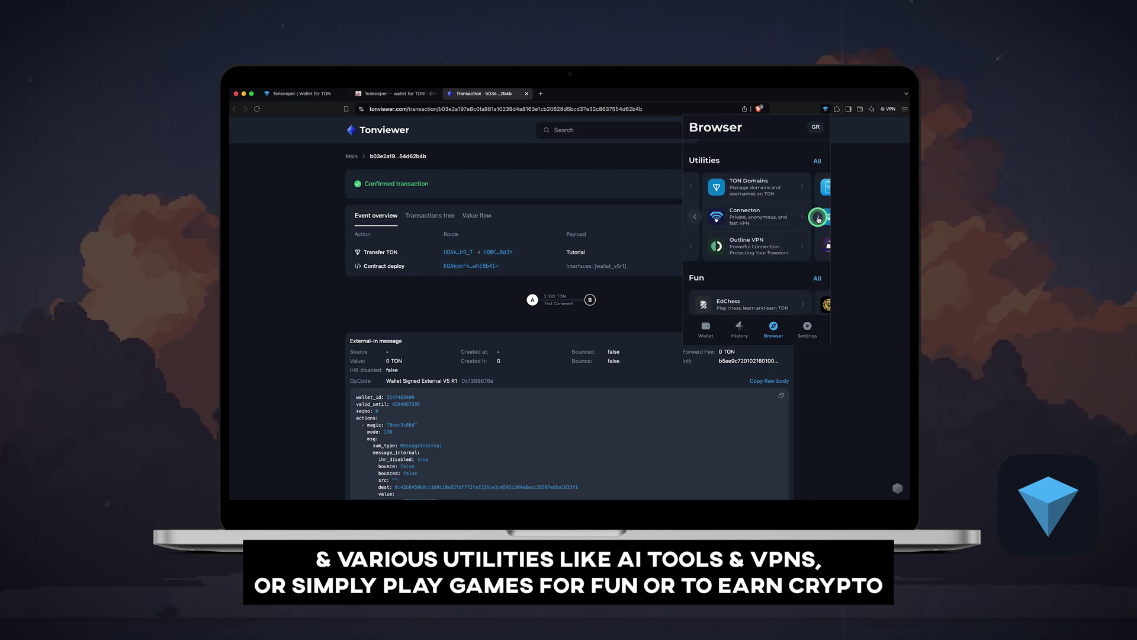
pyautogui.scroll(-2, 818, 219)
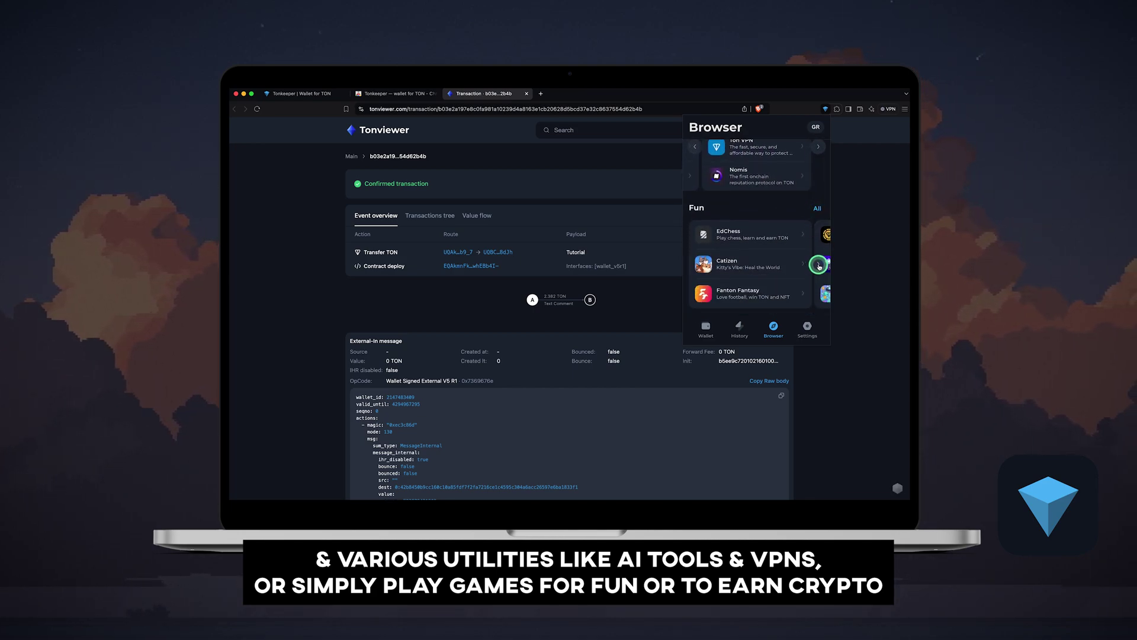
pyautogui.click(819, 264)
pyautogui.click(819, 264)
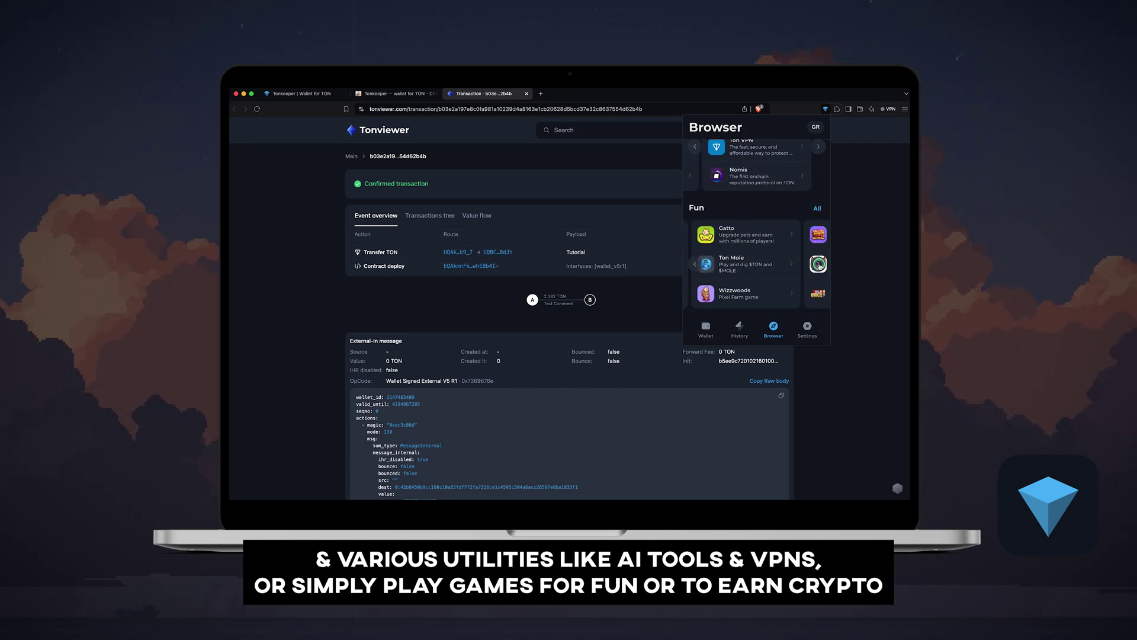
pyautogui.click(807, 328)
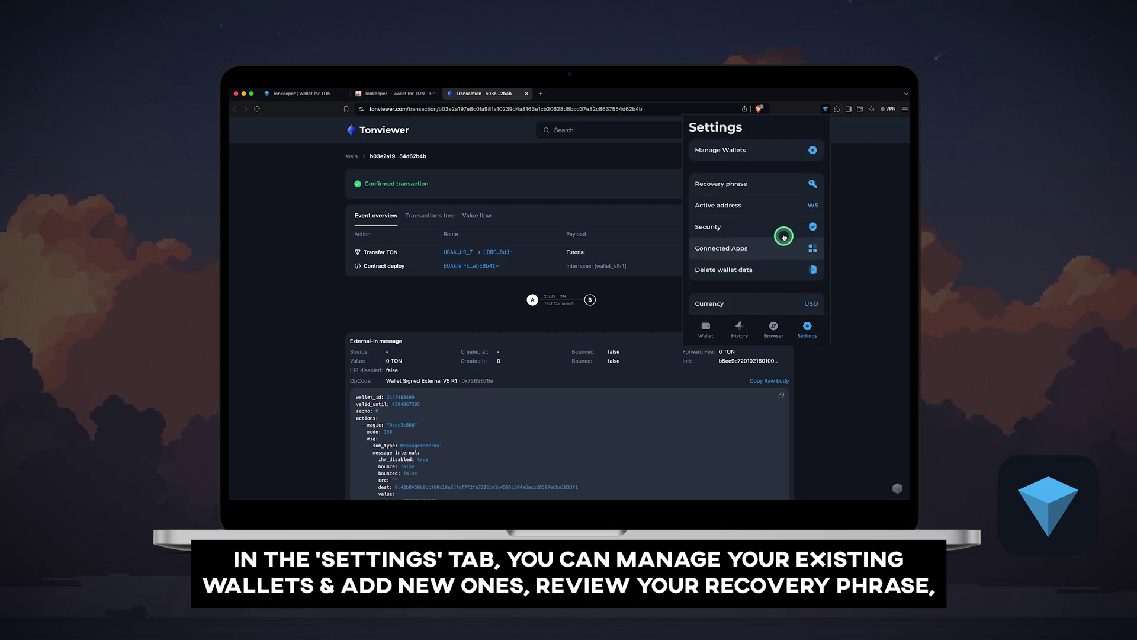
pyautogui.click(769, 143)
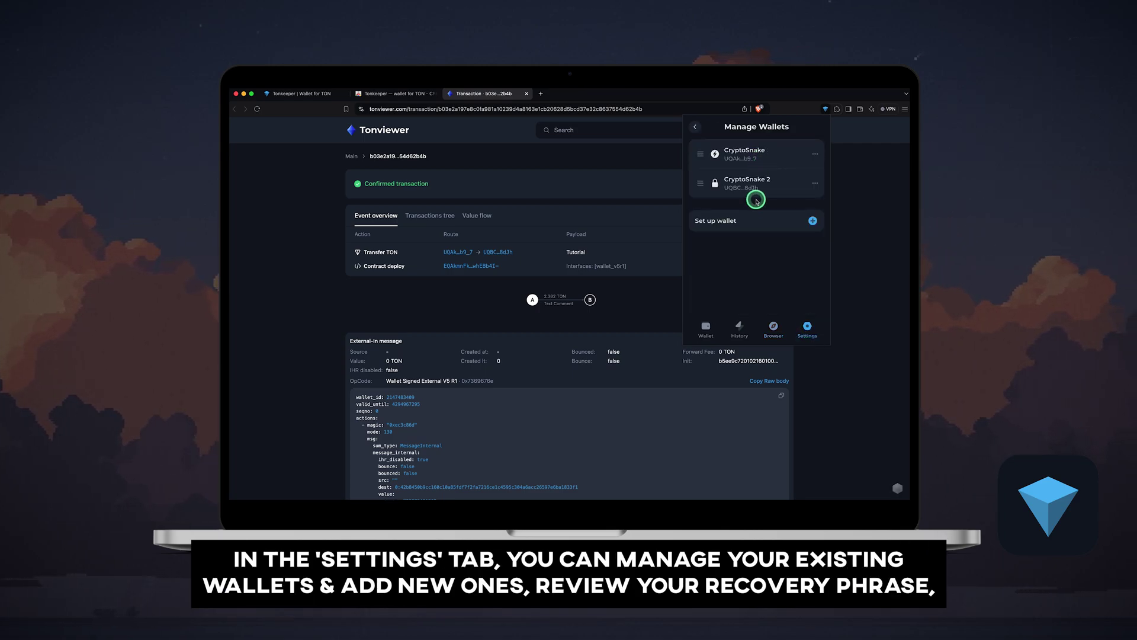
pyautogui.click(696, 127)
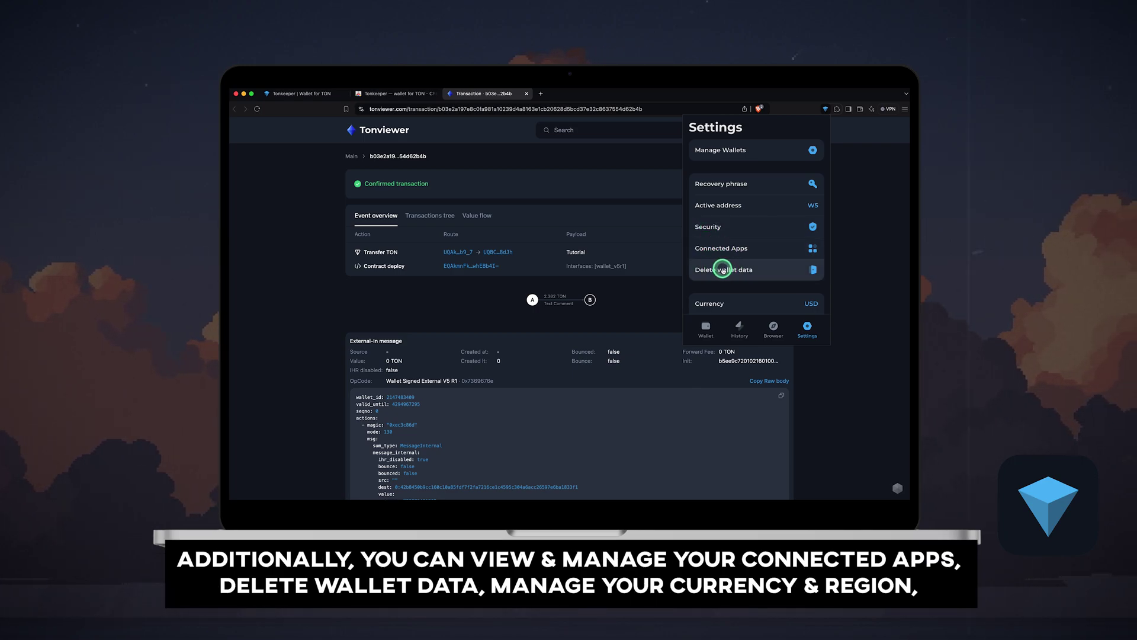
pyautogui.scroll(-3, 723, 269)
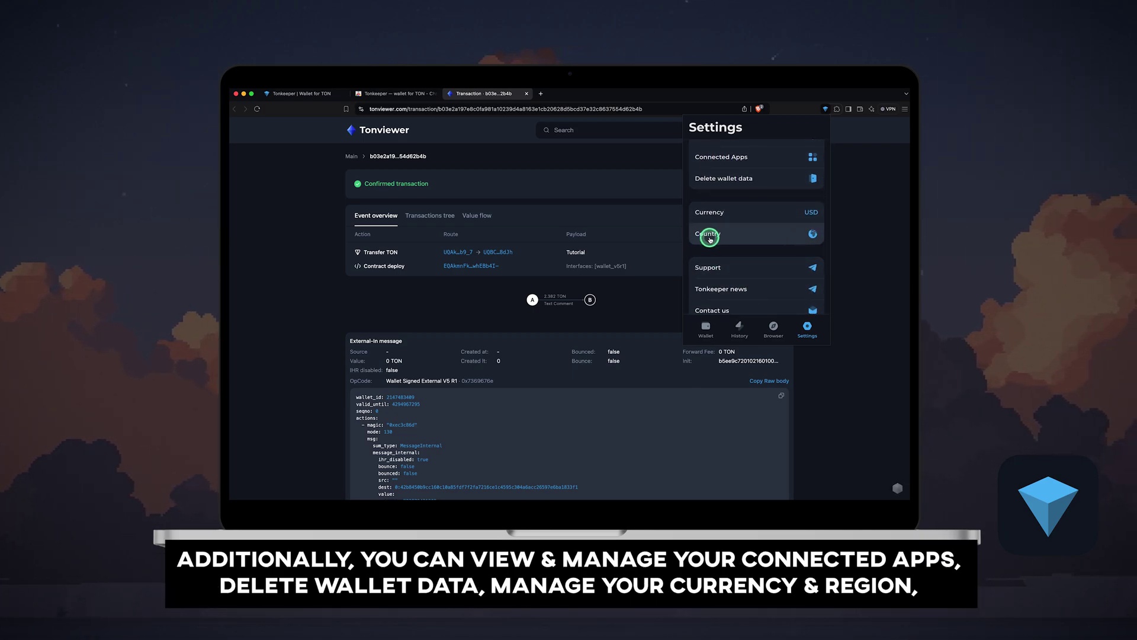
pyautogui.scroll(-2, 709, 239)
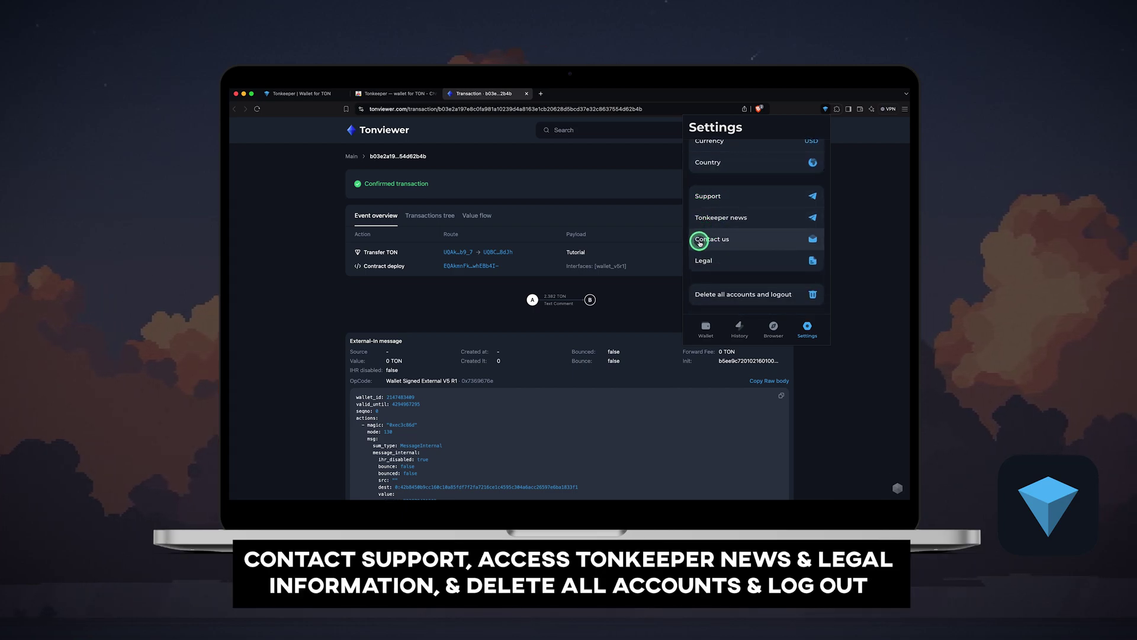